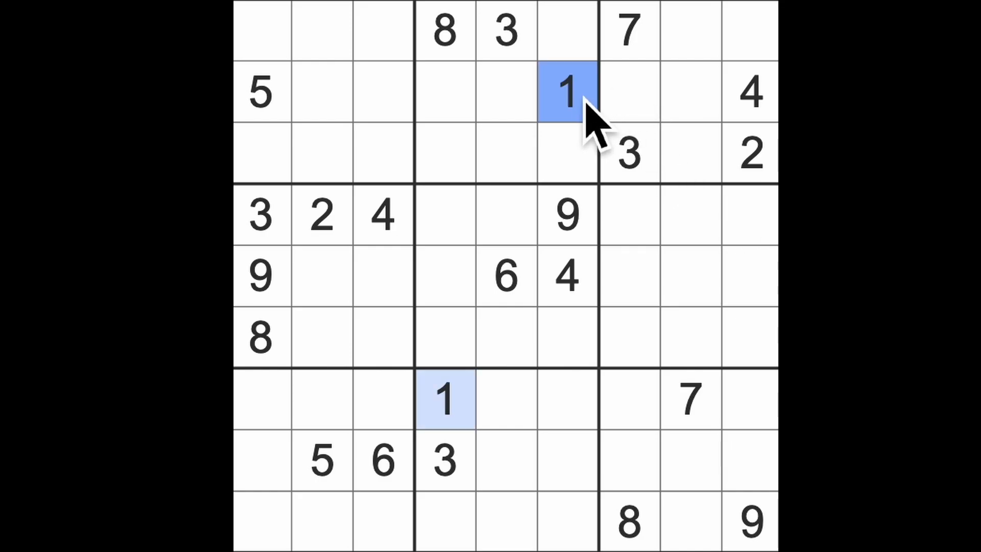
Step: Check the 2s and 3s against column 5, then enter a 3 in row 6, column 6
{"action": "left_click", "coordinate": [751, 154]}
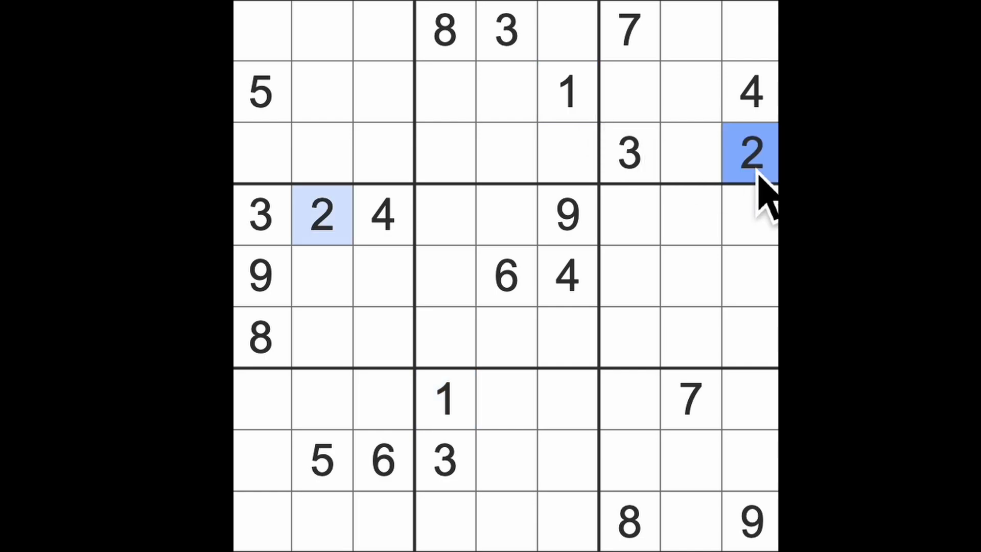
{"action": "left_click", "coordinate": [630, 153]}
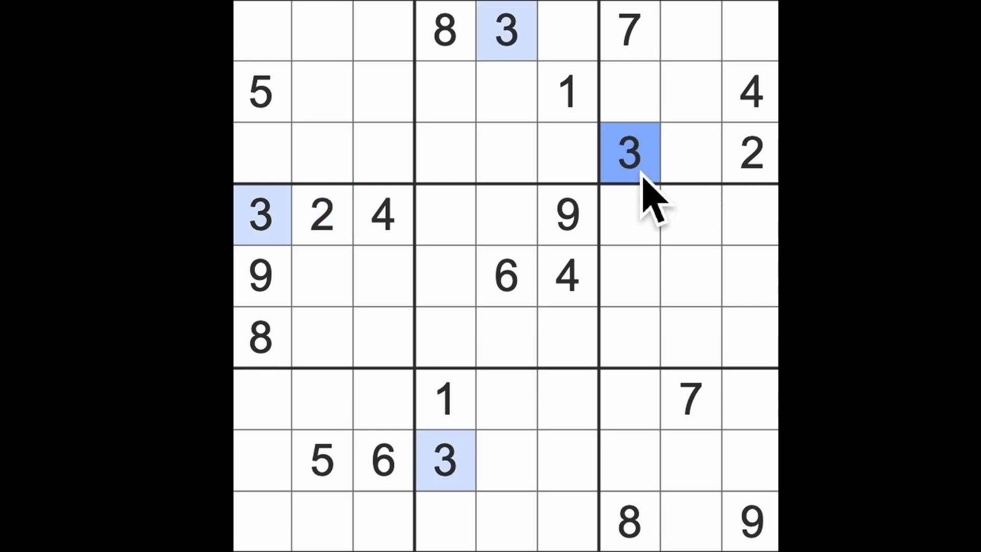
{"action": "left_click_drag", "start_coordinate": [521, 92], "coordinate": [510, 338]}
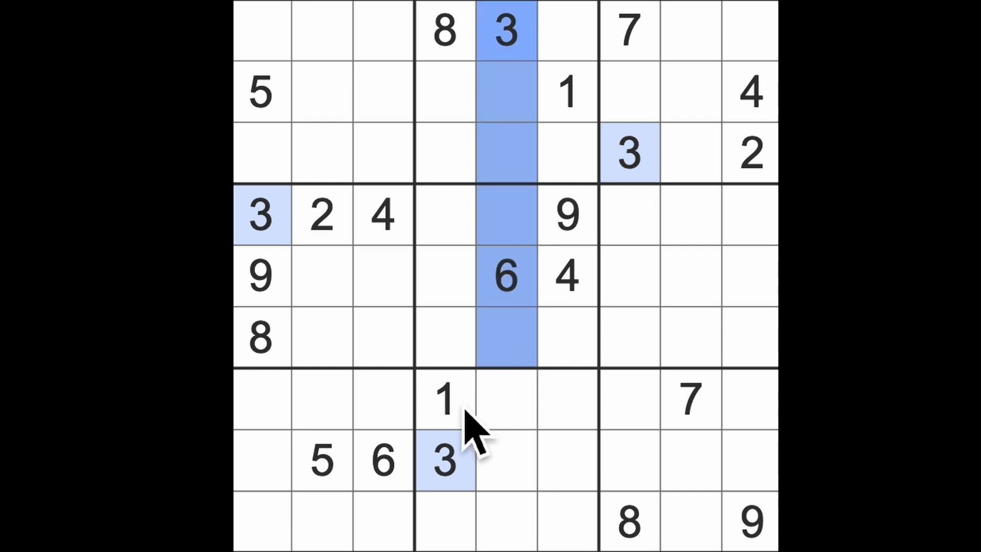
{"action": "left_click", "coordinate": [446, 394]}
{"action": "left_click", "coordinate": [569, 337]}
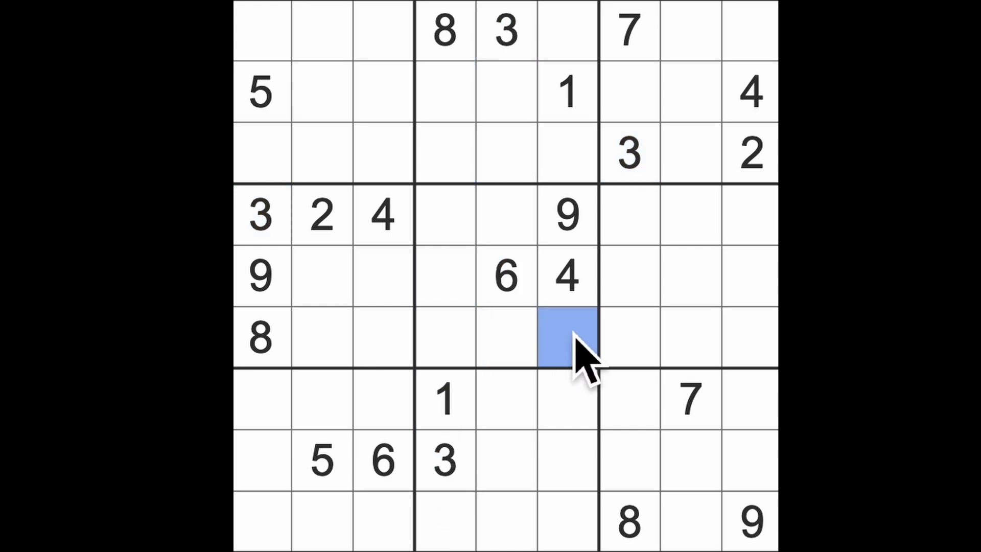
{"action": "type", "text": "3"}
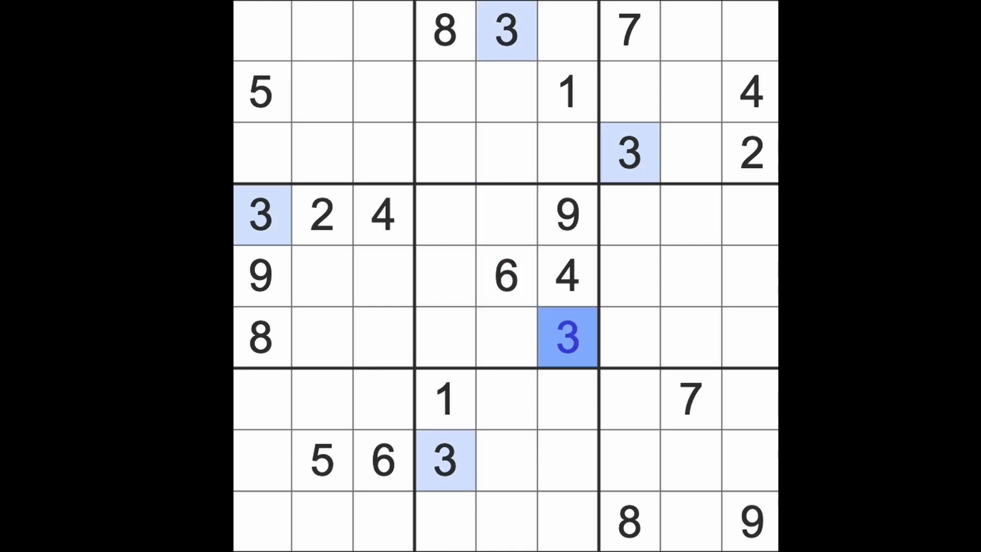
Step: Scan the 4s, 5s and 6s and select row 6, column 2 for its 6
{"action": "left_click", "coordinate": [751, 95]}
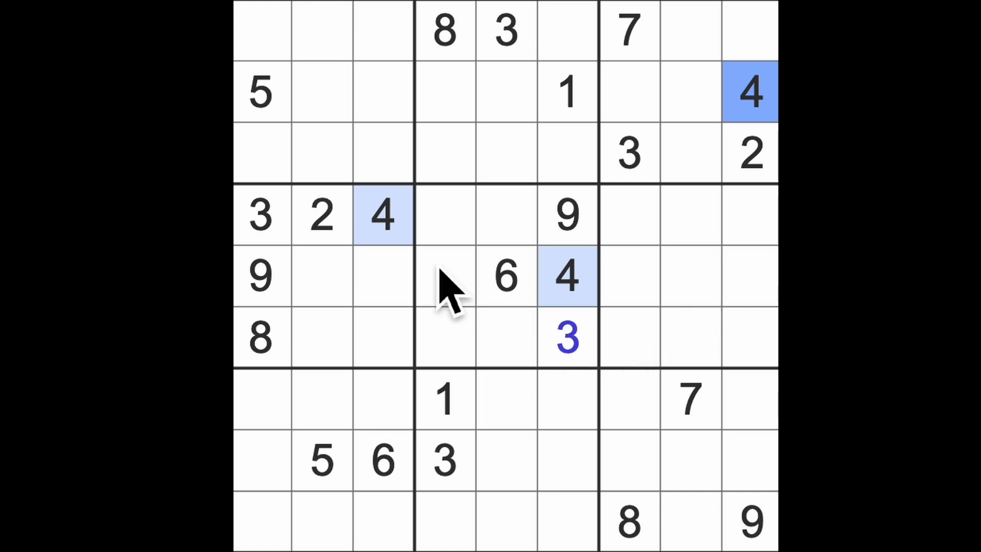
{"action": "left_click", "coordinate": [261, 92]}
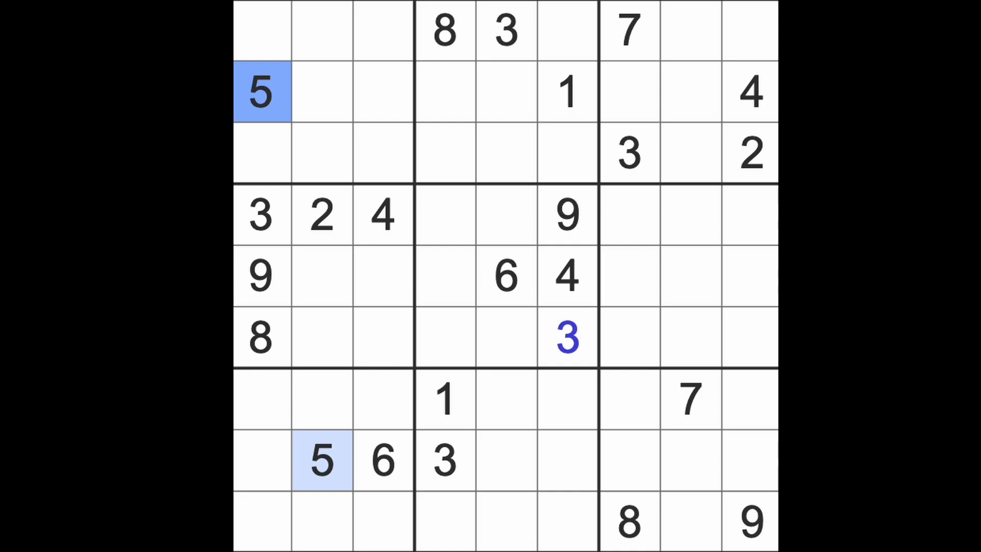
{"action": "left_click", "coordinate": [521, 318]}
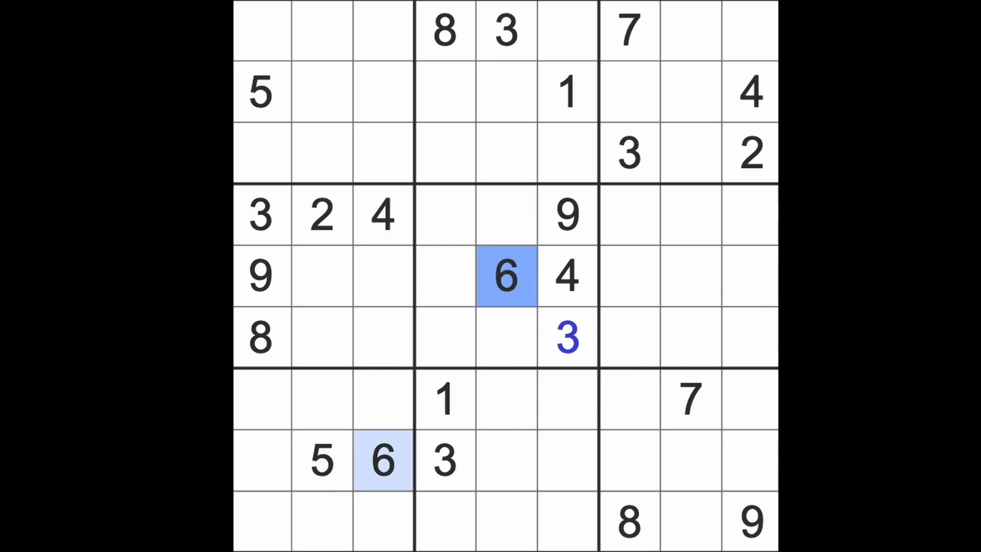
{"action": "left_click_drag", "start_coordinate": [384, 459], "coordinate": [383, 276]}
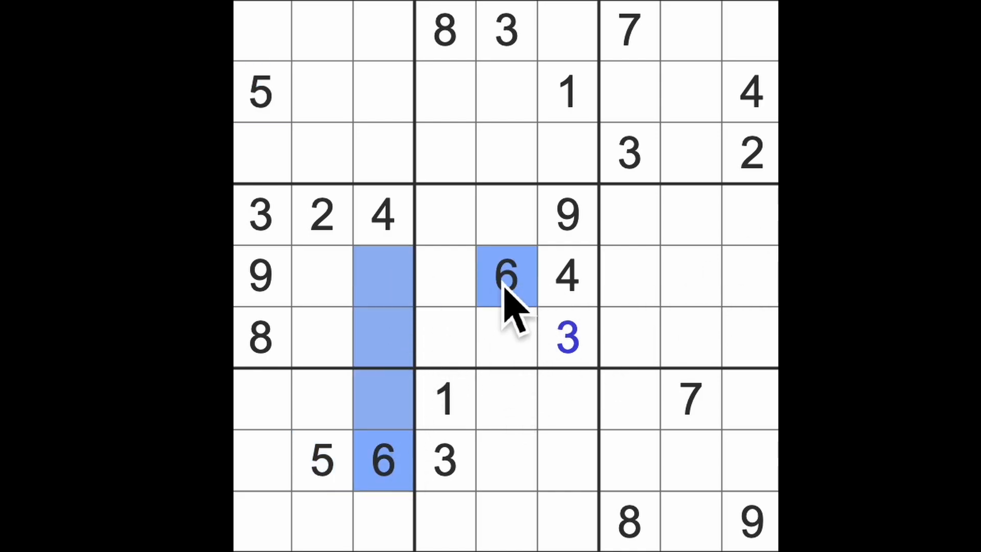
{"action": "left_click", "coordinate": [326, 337]}
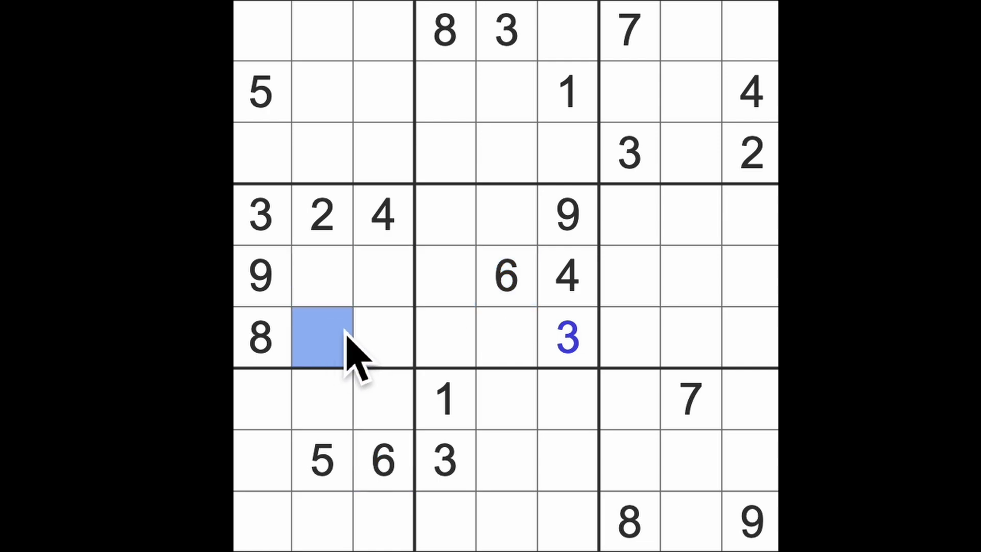
{"action": "type", "text": "6"}
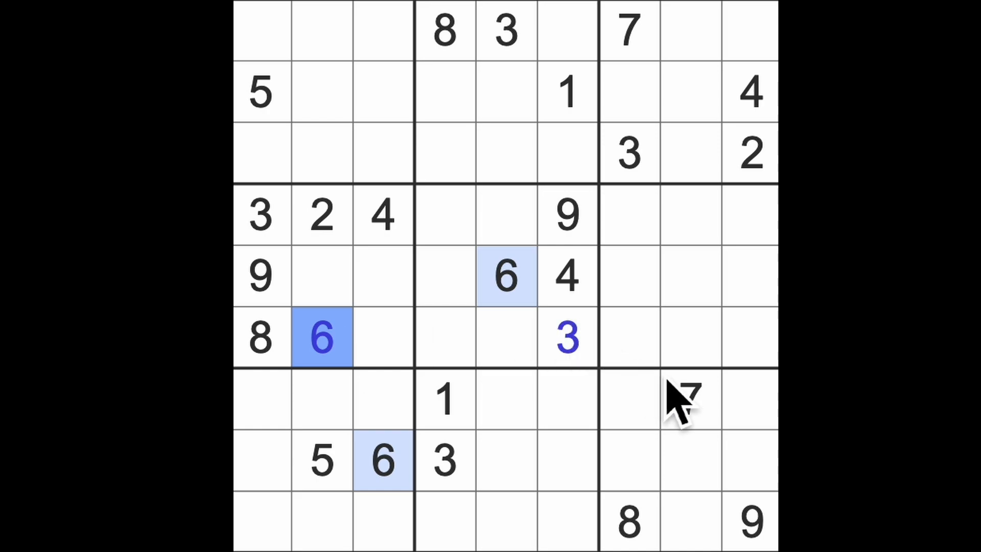
Step: After the 6 in row 6 column 2, check 7s and 8s and enter an 8 in row 4, column 5
{"action": "left_click", "coordinate": [689, 399]}
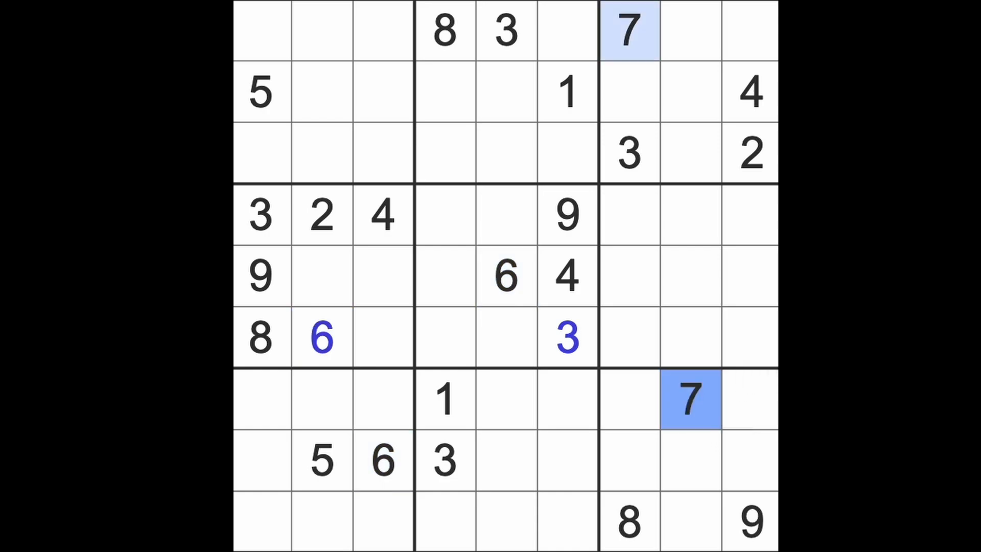
{"action": "left_click", "coordinate": [264, 345]}
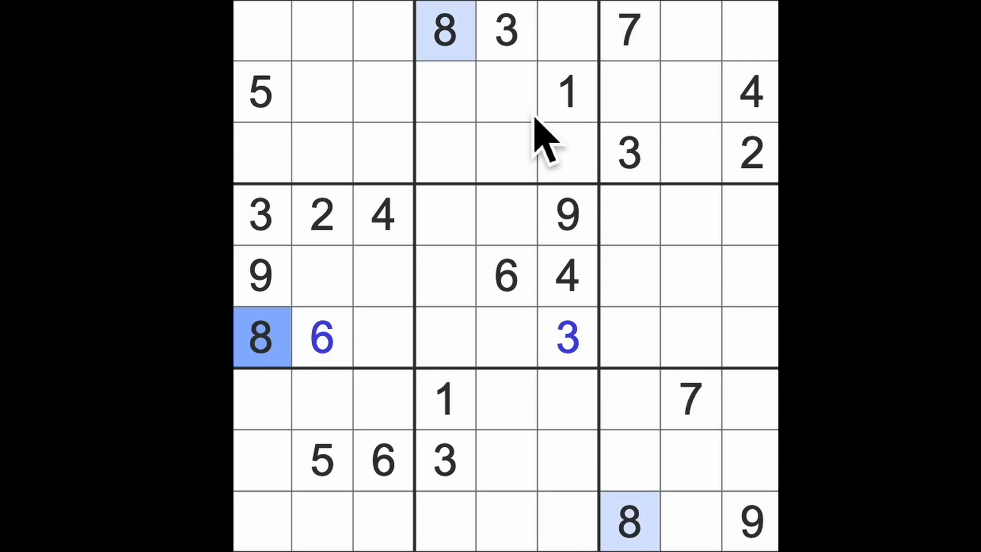
{"action": "left_click_drag", "start_coordinate": [445, 35], "coordinate": [452, 346]}
{"action": "left_click_drag", "start_coordinate": [264, 337], "coordinate": [452, 342]}
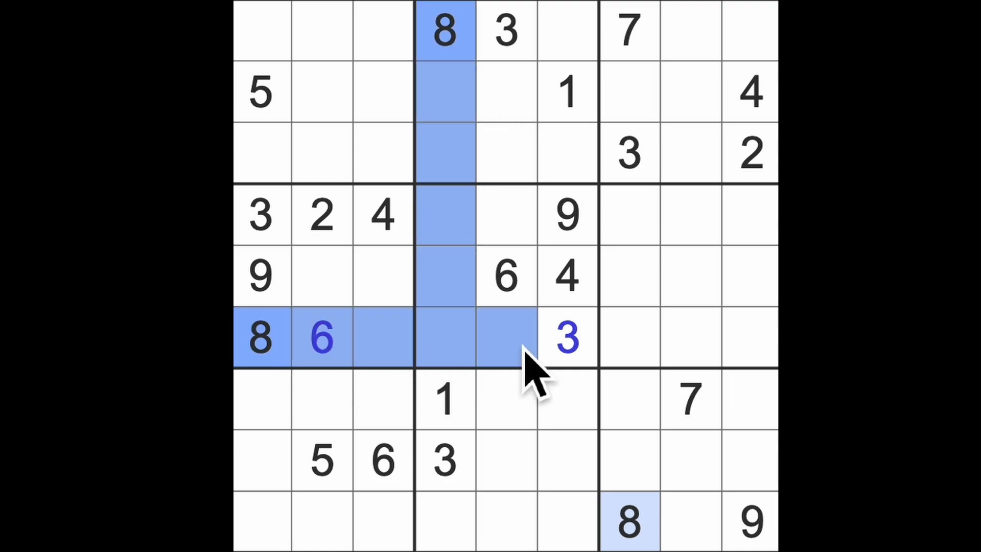
{"action": "left_click", "coordinate": [506, 219]}
{"action": "type", "text": "8"}
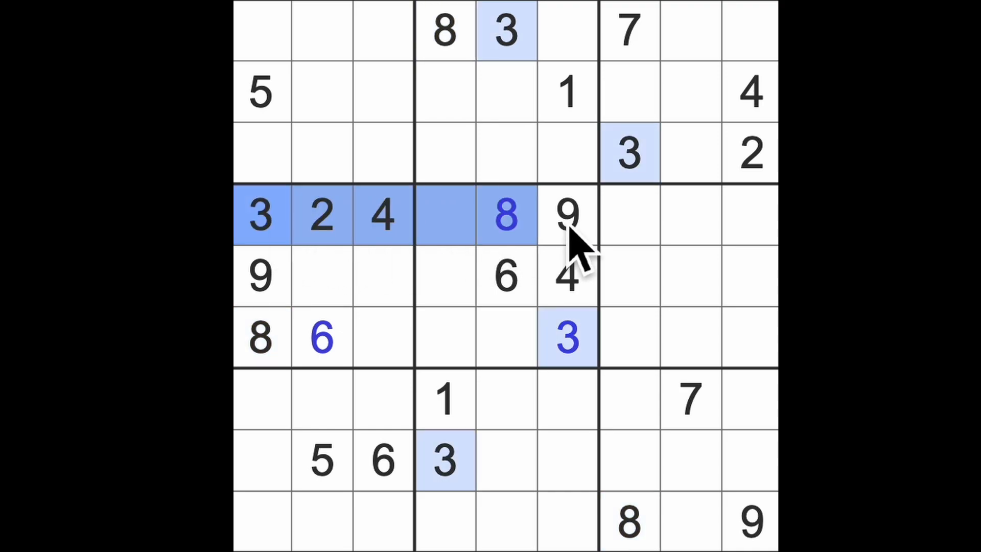
Step: Mark rows 4 and 6, column 7 and row 5's right cells to scan remaining candidates
{"action": "left_click_drag", "start_coordinate": [571, 230], "coordinate": [758, 223]}
{"action": "left_click_drag", "start_coordinate": [261, 341], "coordinate": [460, 341]}
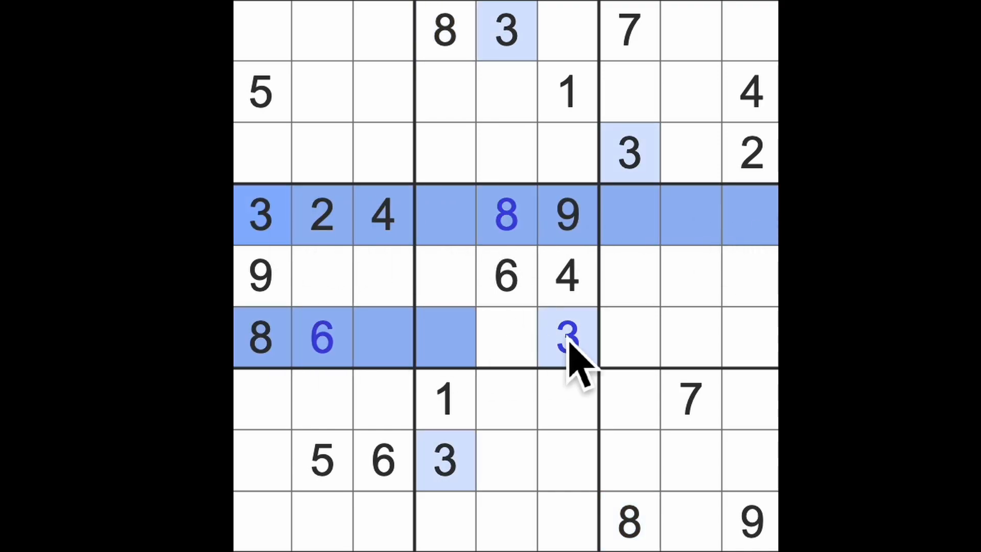
{"action": "left_click_drag", "start_coordinate": [571, 341], "coordinate": [759, 341]}
{"action": "left_click_drag", "start_coordinate": [629, 153], "coordinate": [628, 521]}
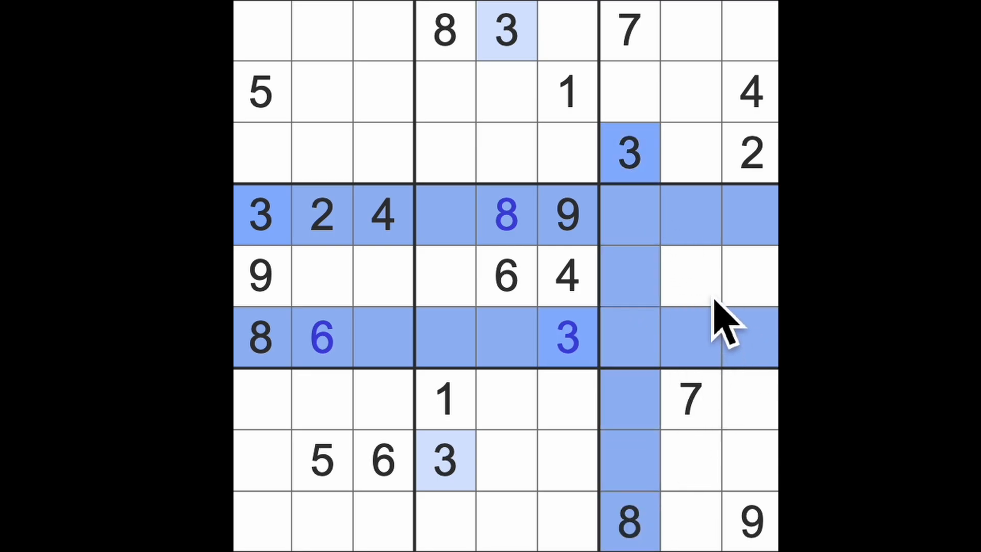
{"action": "left_click_drag", "start_coordinate": [713, 298], "coordinate": [747, 293]}
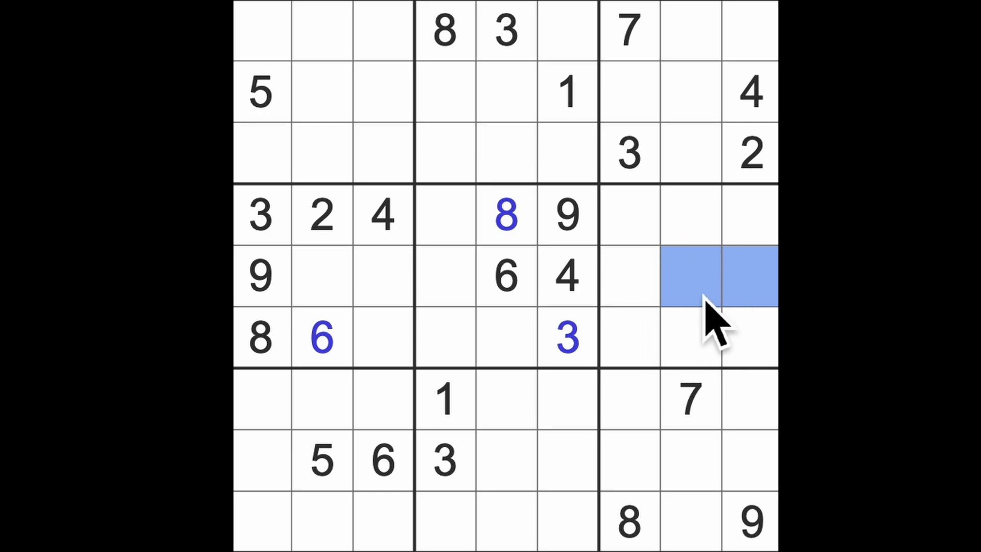
{"action": "left_click", "coordinate": [636, 306]}
{"action": "left_click", "coordinate": [444, 277], "text": "ctrl"}
{"action": "left_click", "coordinate": [383, 275], "text": "ctrl"}
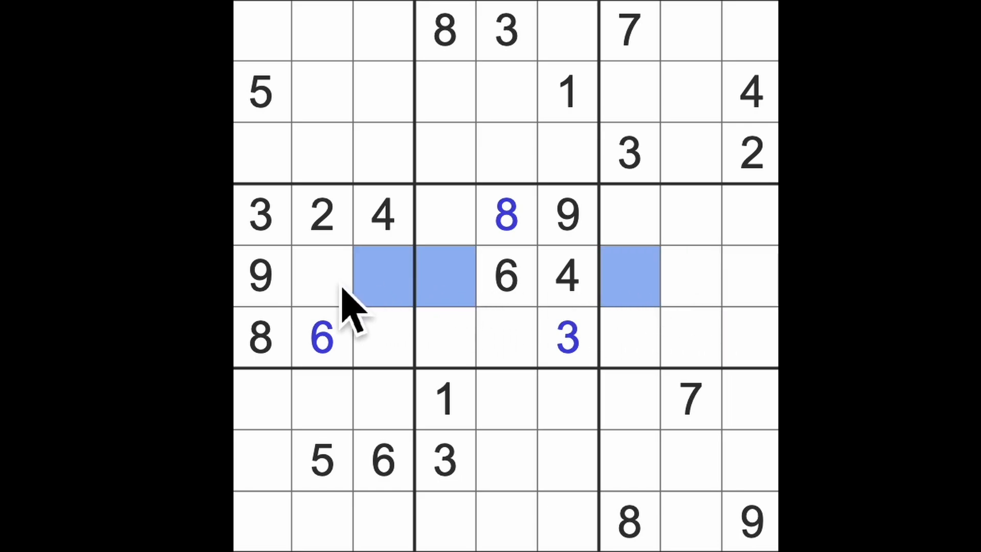
{"action": "left_click", "coordinate": [321, 276], "text": "ctrl"}
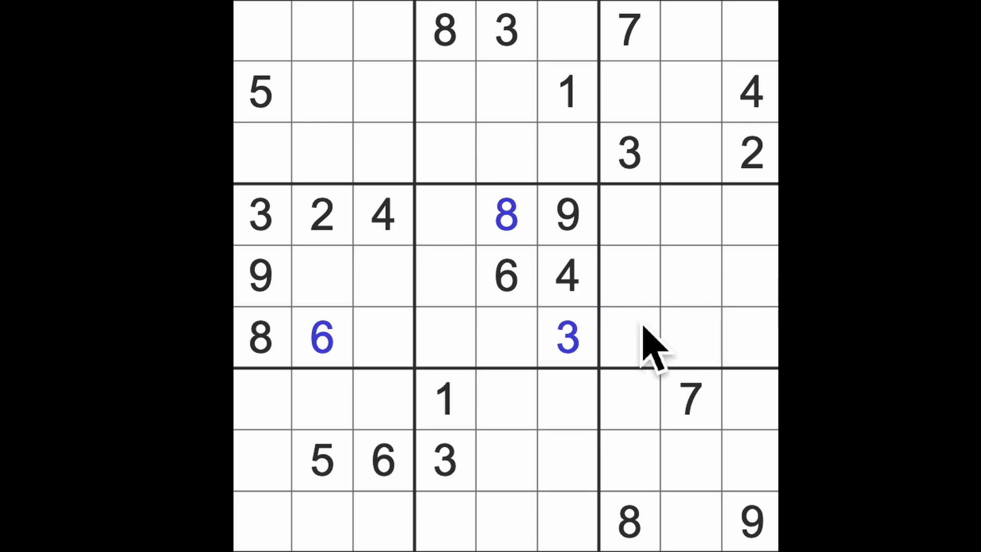
Step: Scan 3s, 4s and 8s across column 7, row 1 and column 8, then enter an 8 in row 5, column 9
{"action": "left_click", "coordinate": [583, 345]}
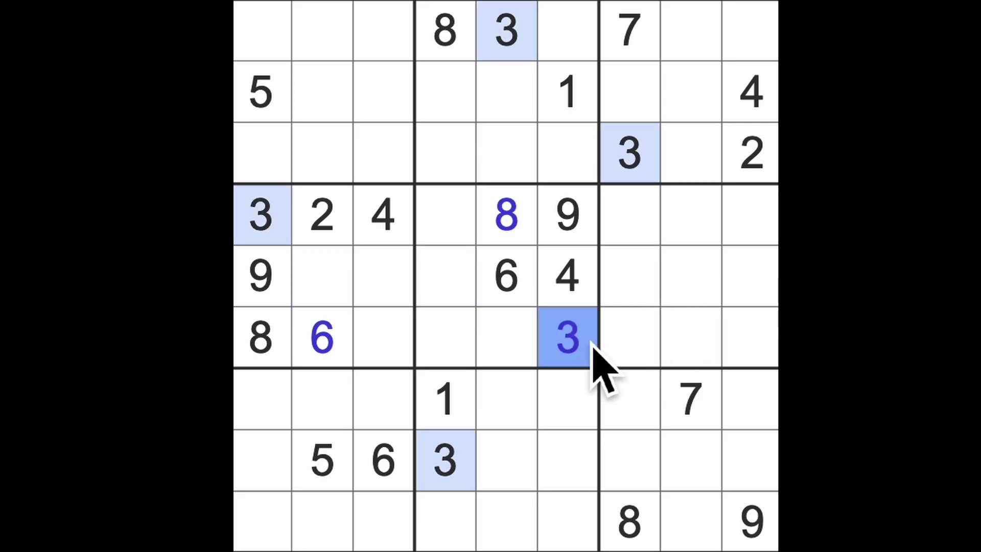
{"action": "left_click", "coordinate": [751, 92]}
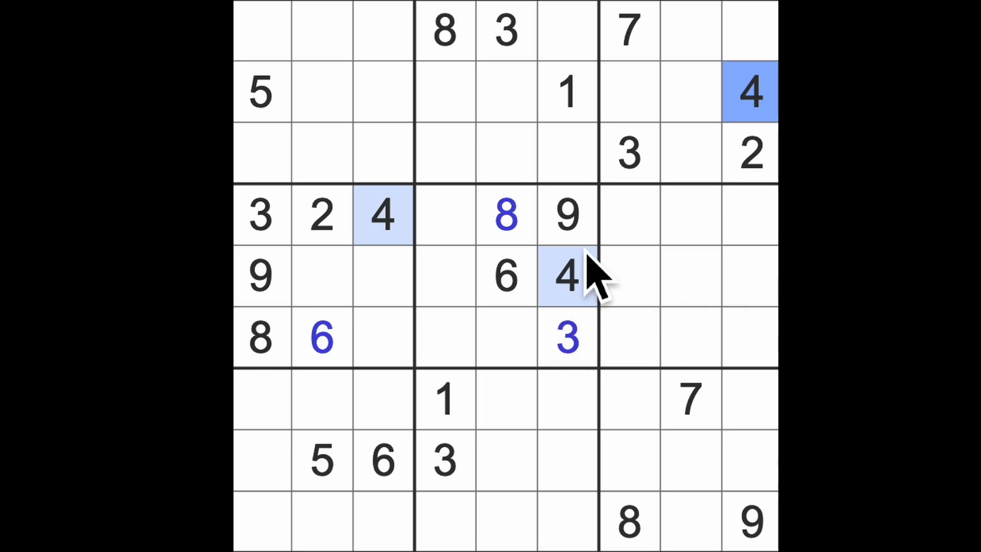
{"action": "left_click", "coordinate": [508, 215]}
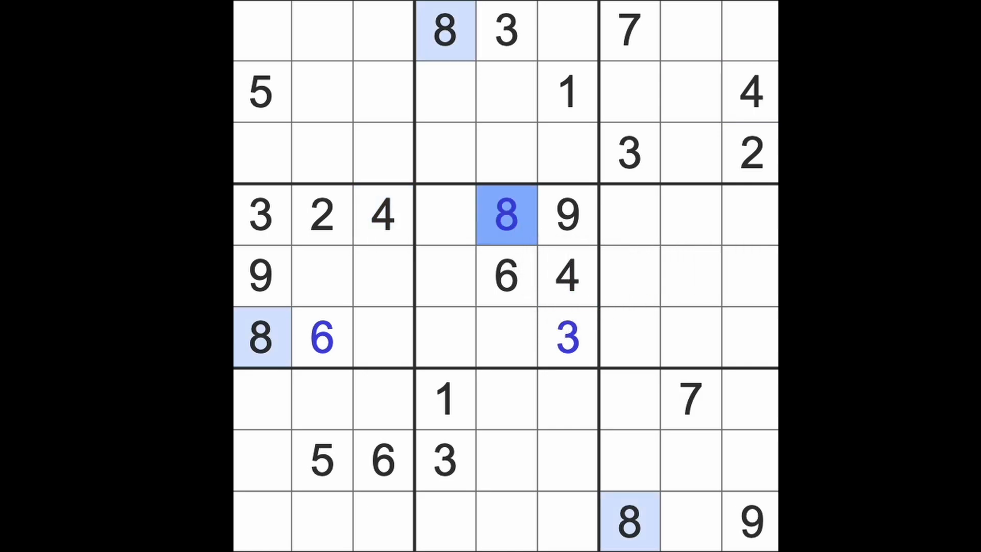
{"action": "left_click_drag", "start_coordinate": [629, 526], "coordinate": [644, 127]}
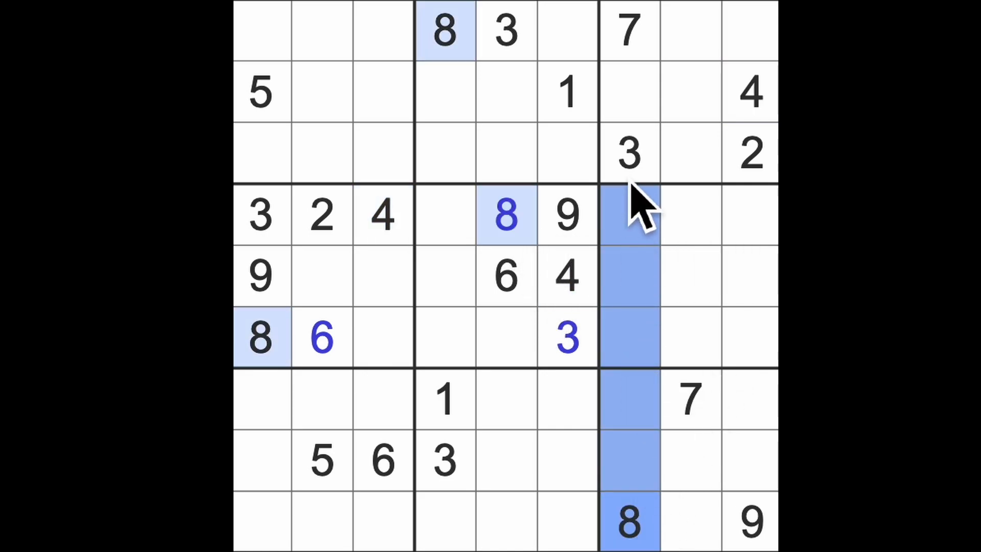
{"action": "left_click_drag", "start_coordinate": [445, 31], "coordinate": [751, 31]}
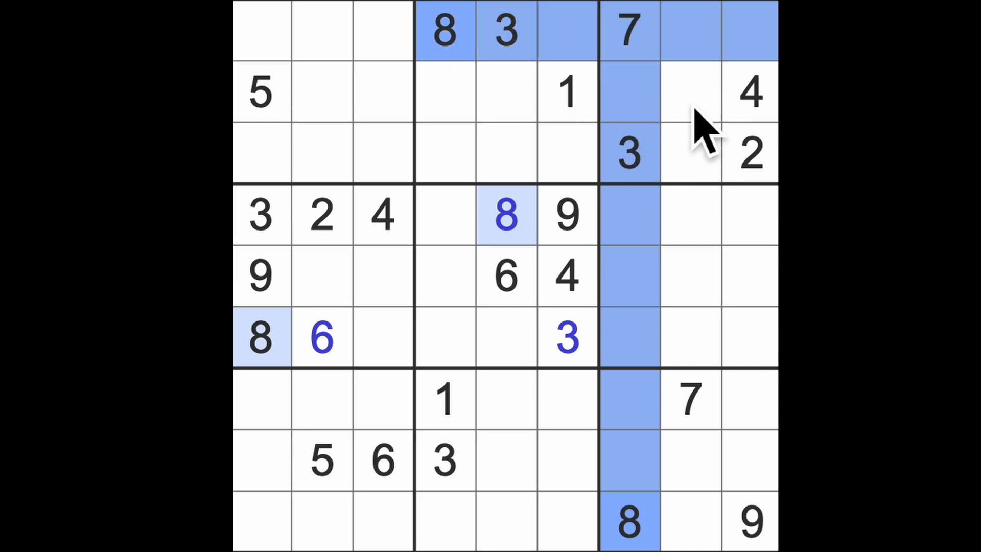
{"action": "mouse_move", "coordinate": [689, 91]}
{"action": "left_mouse_down"}
{"action": "mouse_move", "coordinate": [704, 164]}
{"action": "mouse_move", "coordinate": [698, 338]}
{"action": "left_mouse_up"}
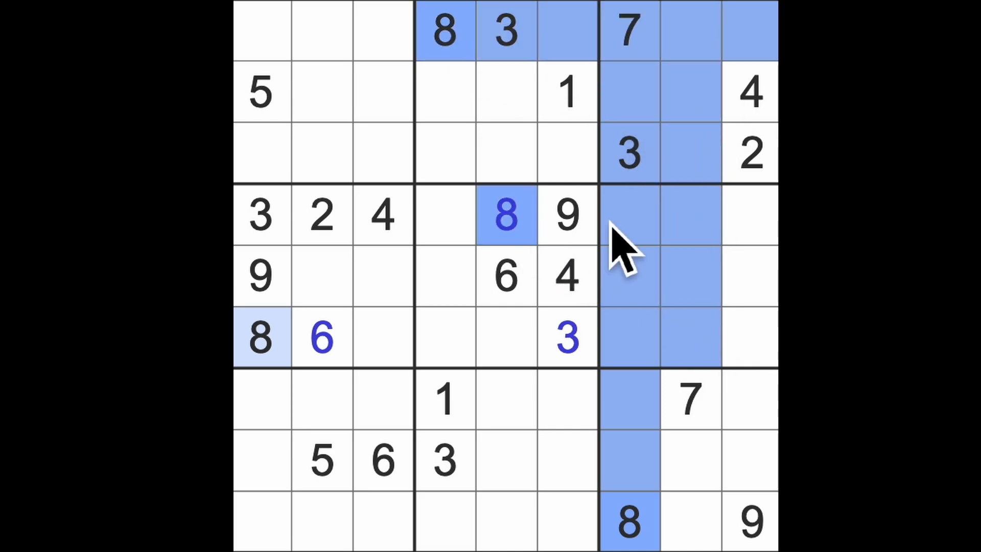
{"action": "left_click_drag", "start_coordinate": [505, 214], "coordinate": [751, 215]}
{"action": "left_click_drag", "start_coordinate": [261, 337], "coordinate": [474, 349]}
{"action": "left_click", "coordinate": [755, 298]}
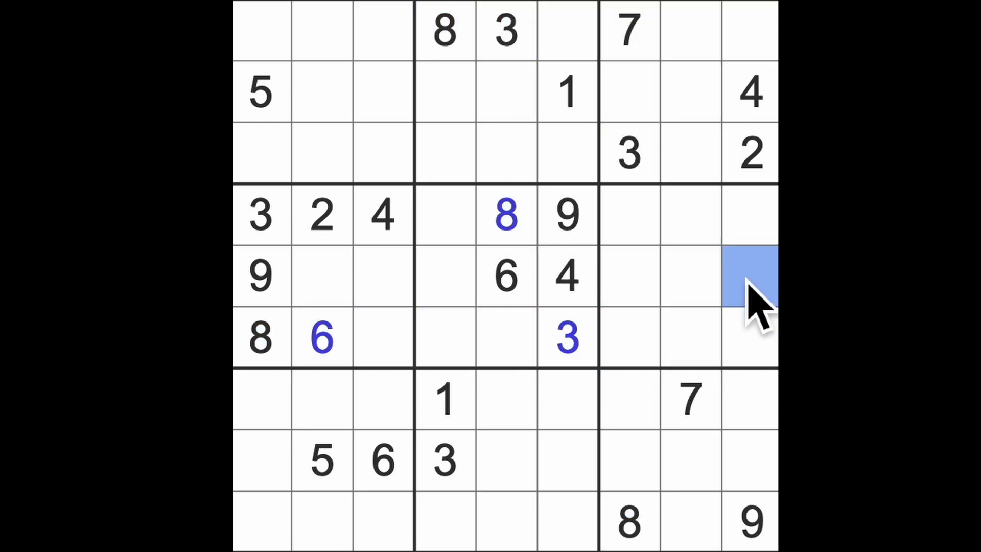
{"action": "type", "text": "8"}
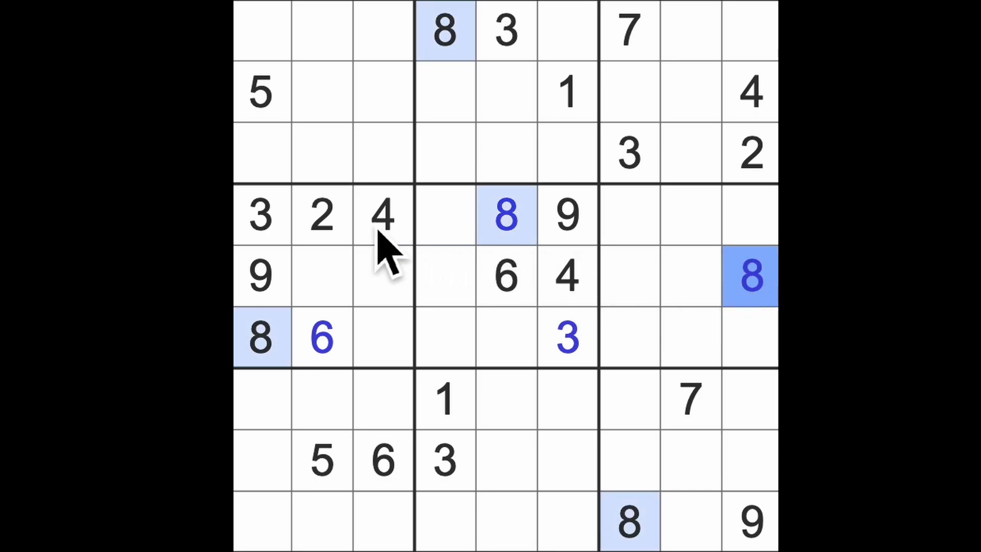
Step: Enter 3s in row 5, column 8 and row 7, column 9 after checking rows 4, 6 and columns 7–8
{"action": "left_click_drag", "start_coordinate": [260, 215], "coordinate": [751, 214]}
{"action": "left_click_drag", "start_coordinate": [628, 337], "coordinate": [751, 337]}
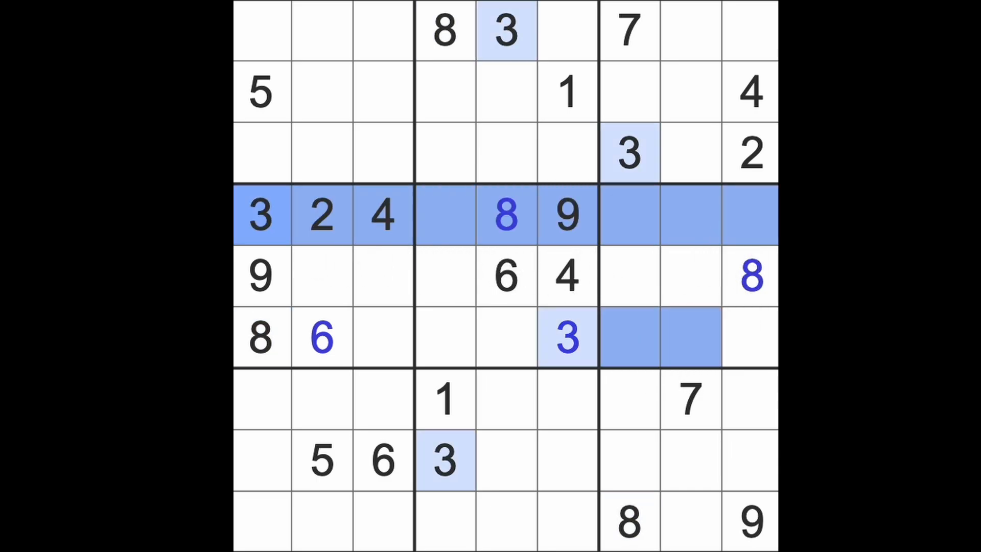
{"action": "left_click", "coordinate": [690, 303]}
{"action": "type", "text": "3"}
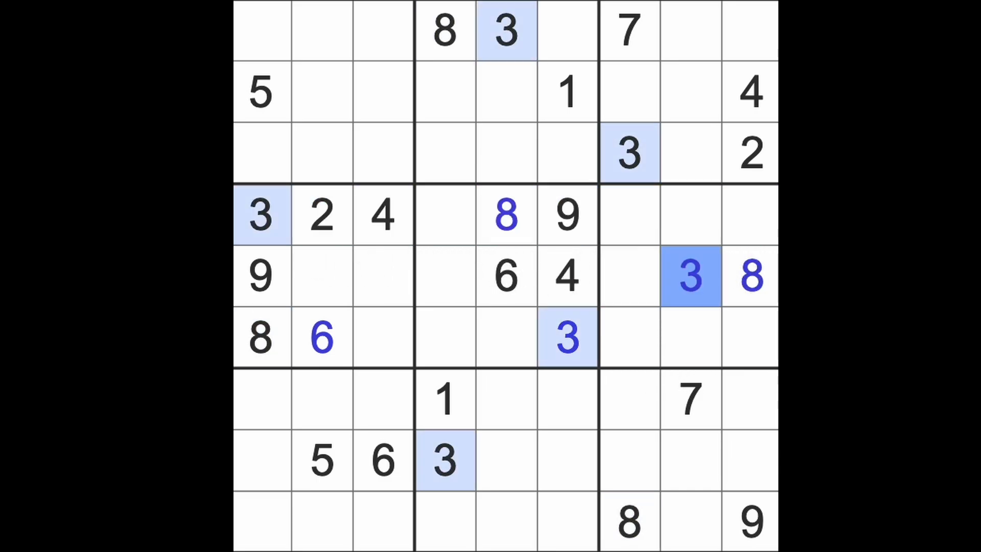
{"action": "left_click_drag", "start_coordinate": [690, 277], "coordinate": [689, 529]}
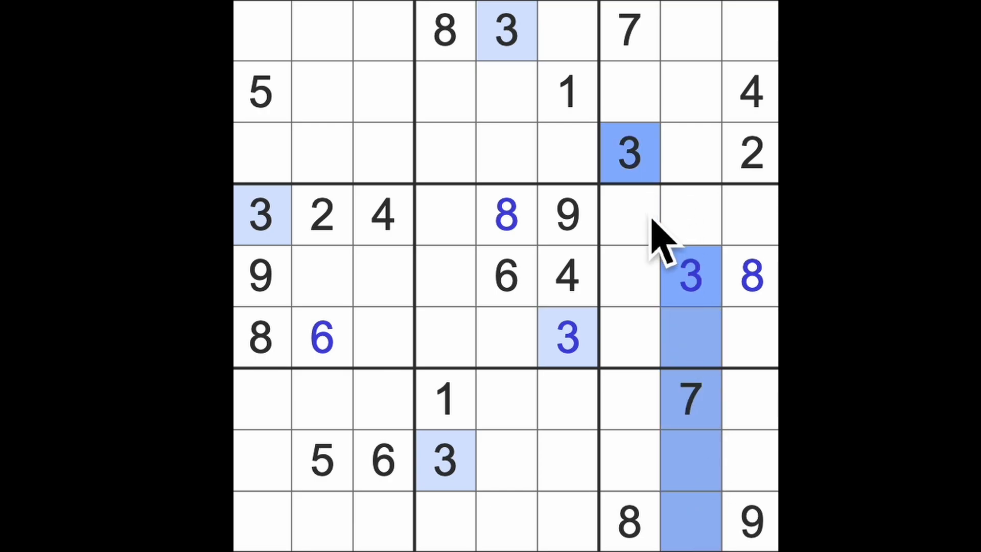
{"action": "left_click_drag", "start_coordinate": [628, 154], "coordinate": [628, 529]}
{"action": "type", "text": "3"}
{"action": "left_click_drag", "start_coordinate": [445, 460], "coordinate": [582, 460]}
{"action": "left_click", "coordinate": [755, 403]}
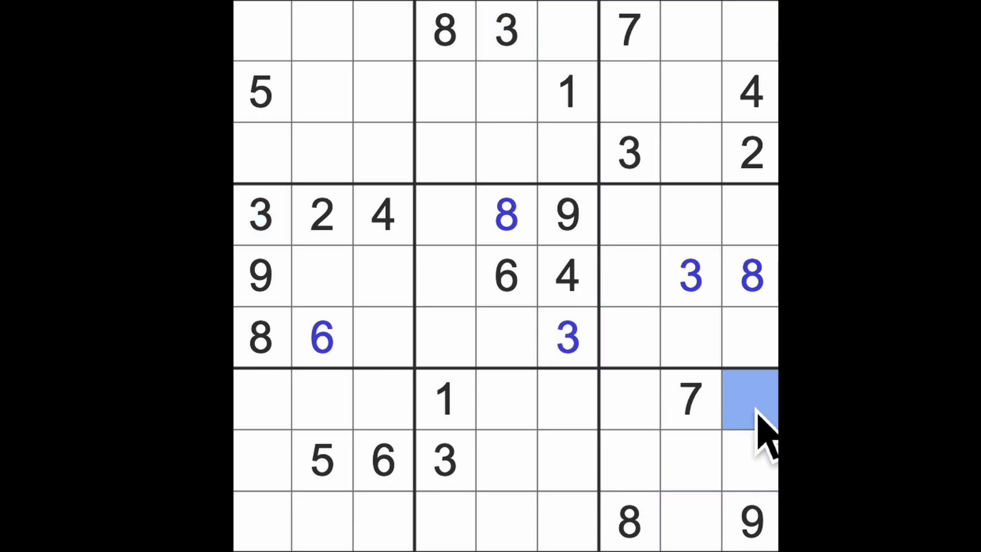
{"action": "type", "text": "3"}
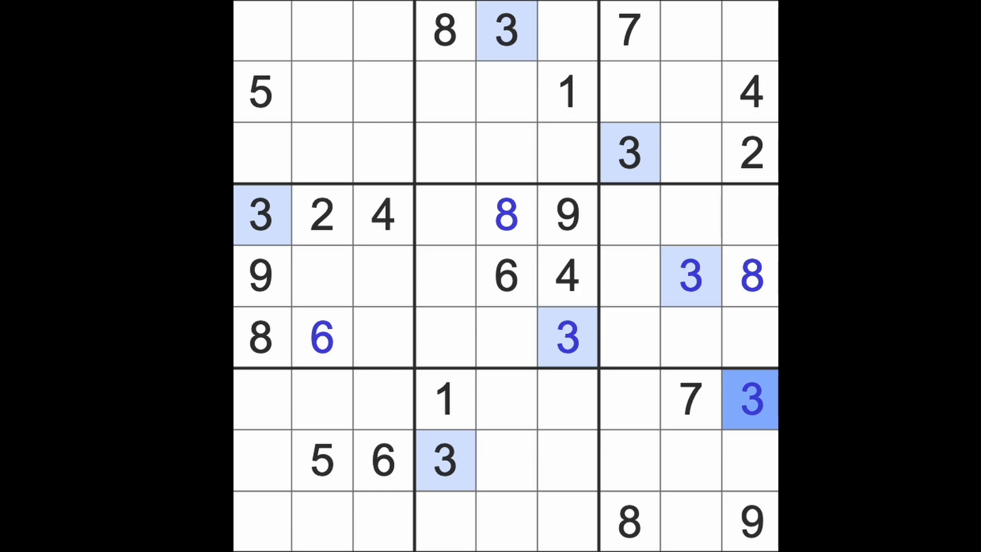
Step: Show the 1s and enter a 1 in row 6, column 5, noting candidate gaps in rows 4 and 5
{"action": "left_click", "coordinate": [448, 399]}
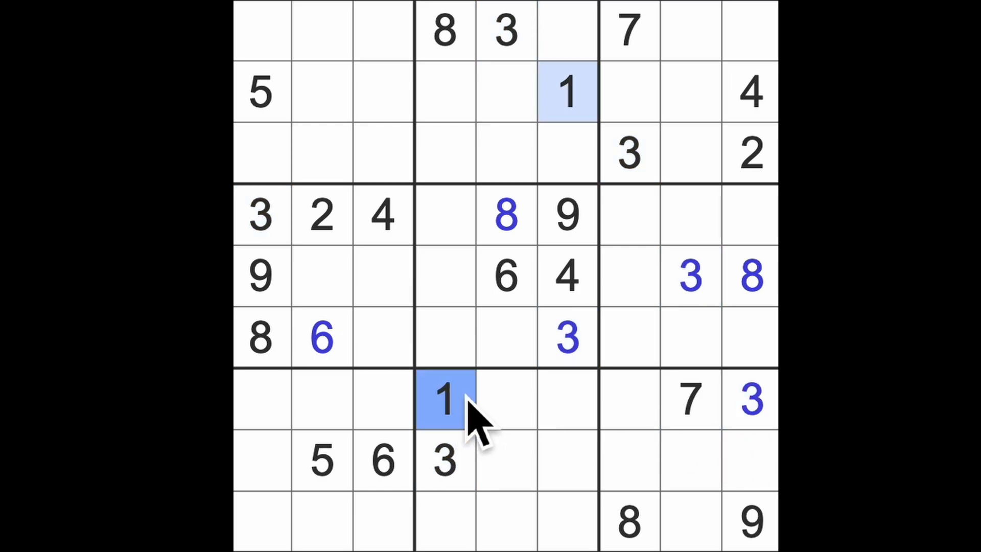
{"action": "left_click_drag", "start_coordinate": [455, 367], "coordinate": [460, 230]}
{"action": "left_click", "coordinate": [521, 353]}
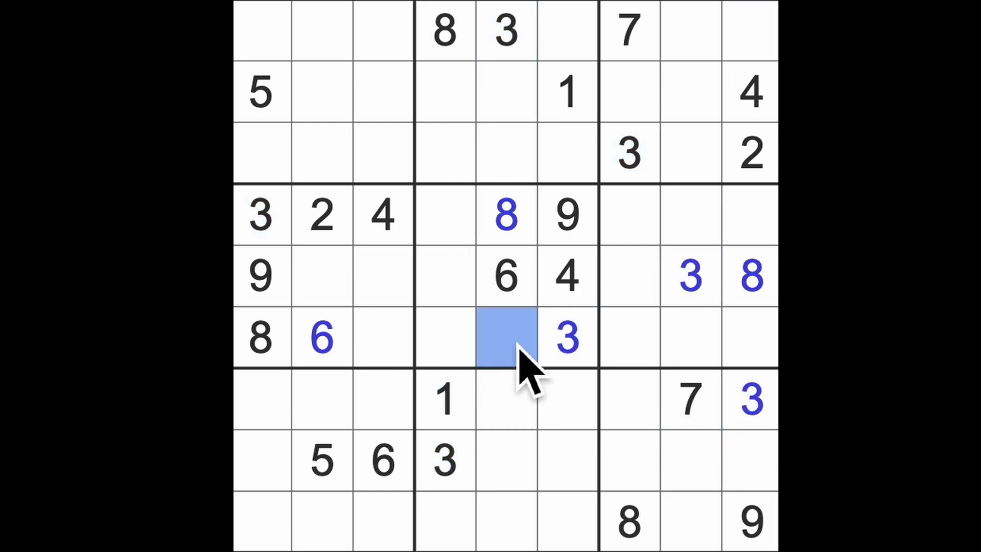
{"action": "type", "text": "1"}
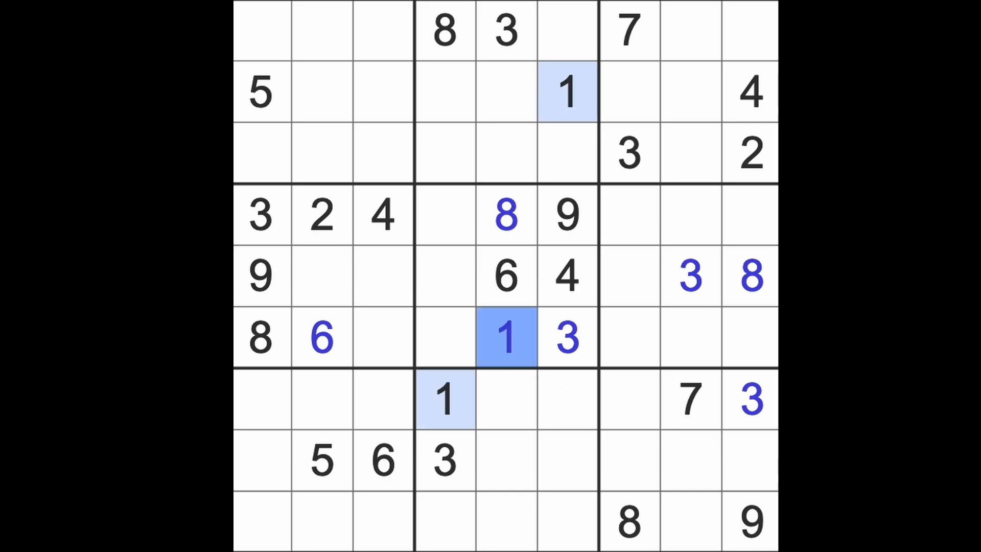
{"action": "left_click_drag", "start_coordinate": [383, 276], "coordinate": [322, 276]}
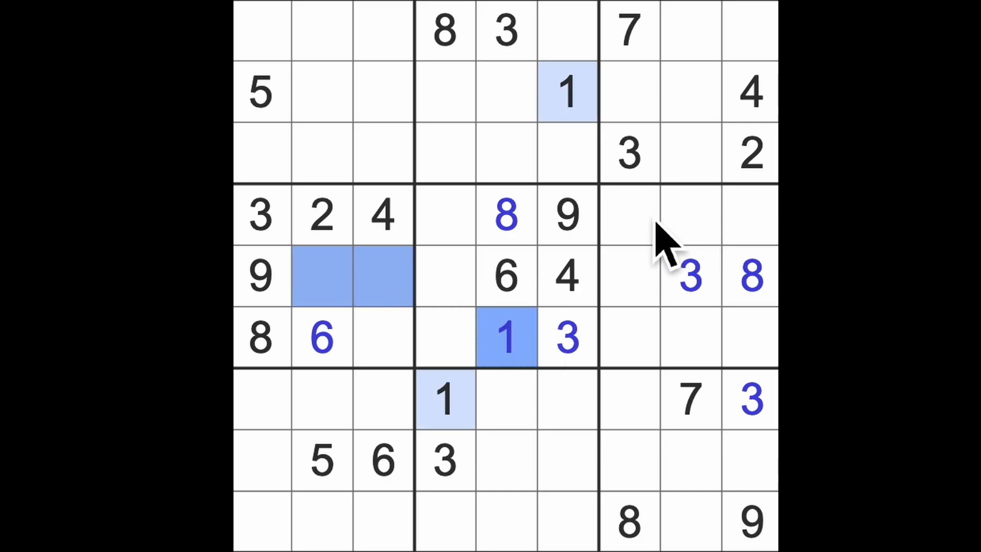
{"action": "left_click_drag", "start_coordinate": [643, 222], "coordinate": [763, 230]}
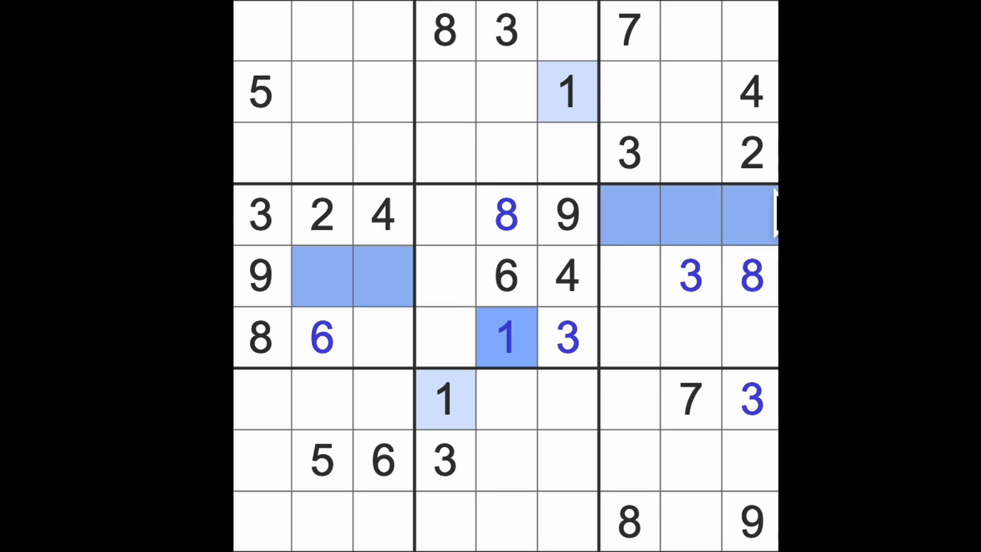
Step: Scan the 2s, 3s and 4s, marking candidate cells in rows 6, 3 and 1
{"action": "left_click", "coordinate": [755, 153]}
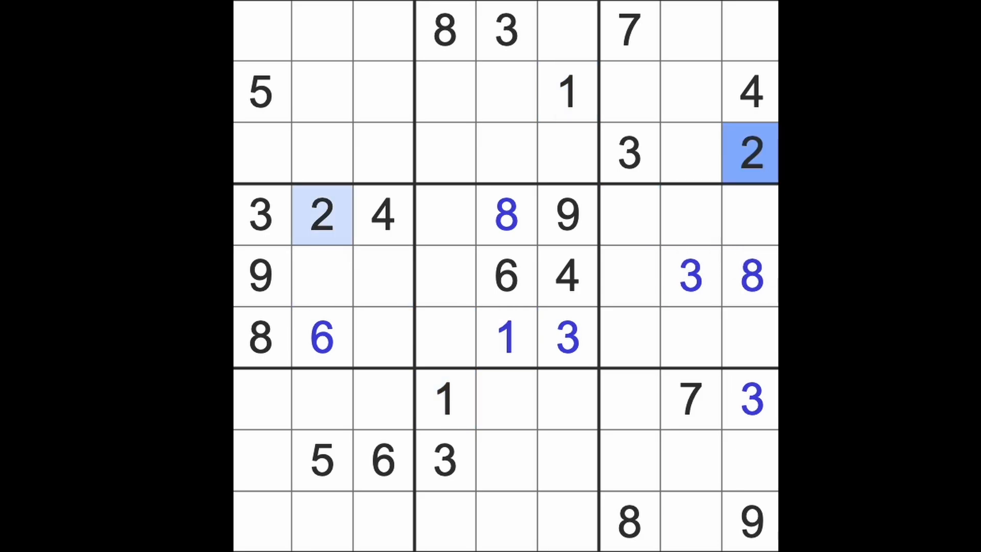
{"action": "left_click", "coordinate": [692, 276]}
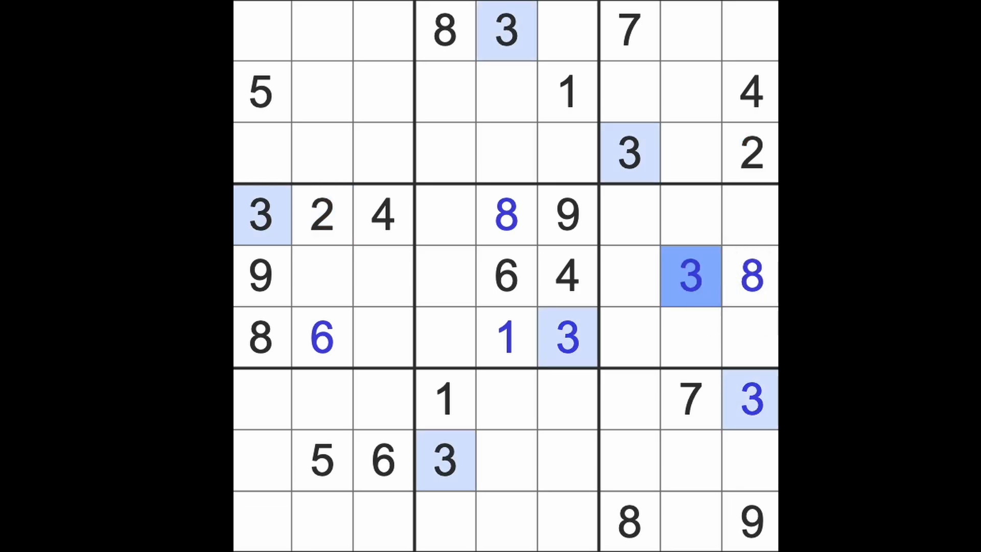
{"action": "left_click", "coordinate": [566, 276]}
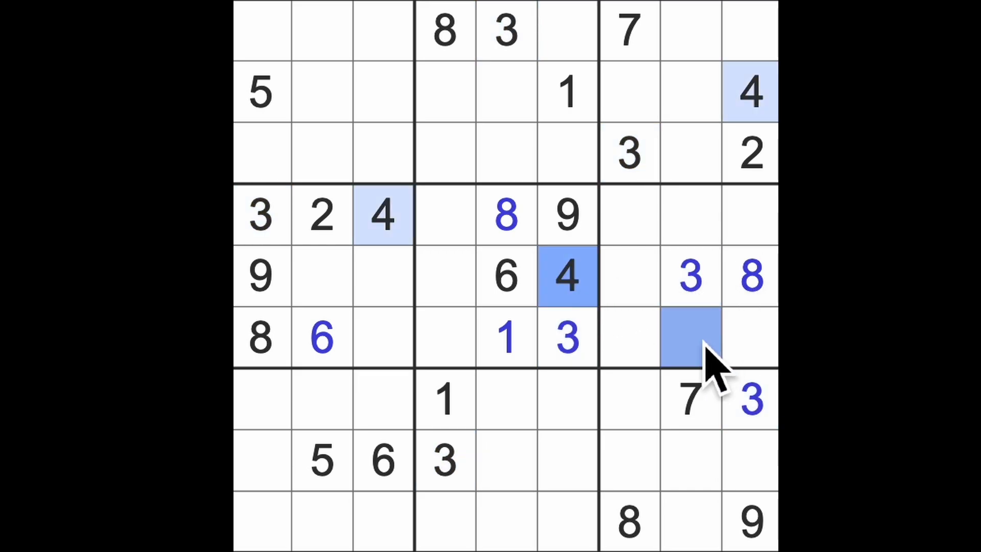
{"action": "left_click_drag", "start_coordinate": [692, 337], "coordinate": [628, 337]}
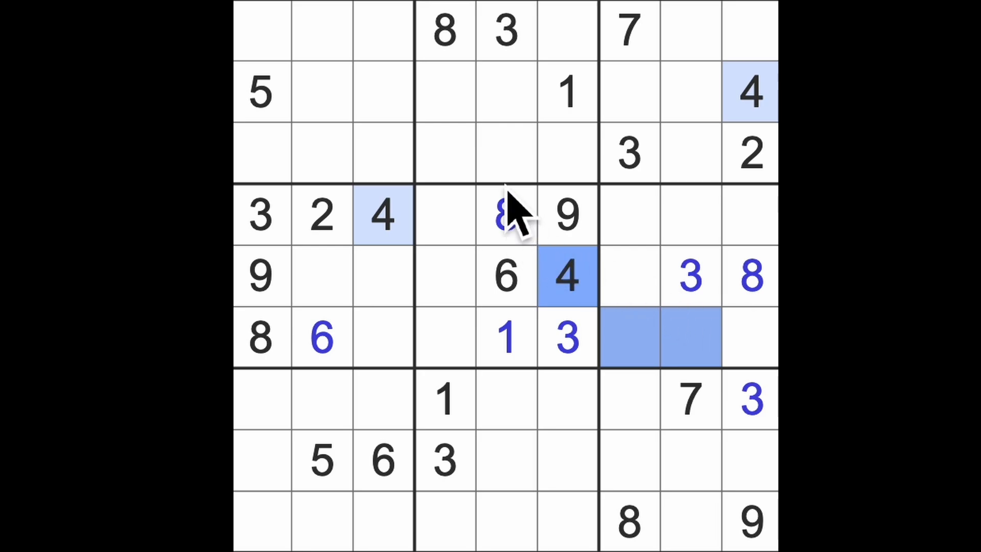
{"action": "left_click_drag", "start_coordinate": [506, 153], "coordinate": [444, 154]}
{"action": "left_click", "coordinate": [322, 31]}
{"action": "left_click", "coordinate": [268, 46]}
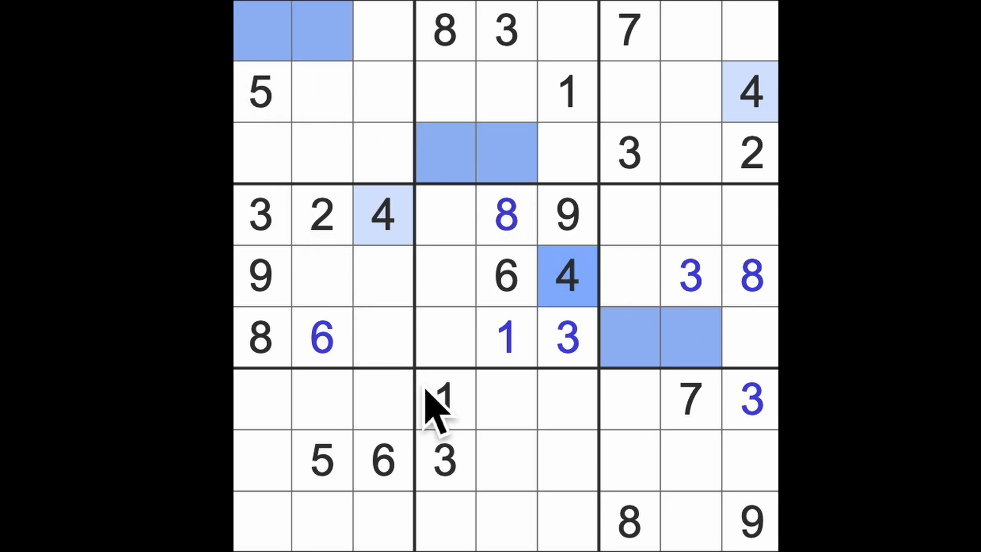
Step: Scan the 5s and 6s, marking candidate cells in the right-hand boxes of rows 7–9
{"action": "left_click", "coordinate": [322, 460]}
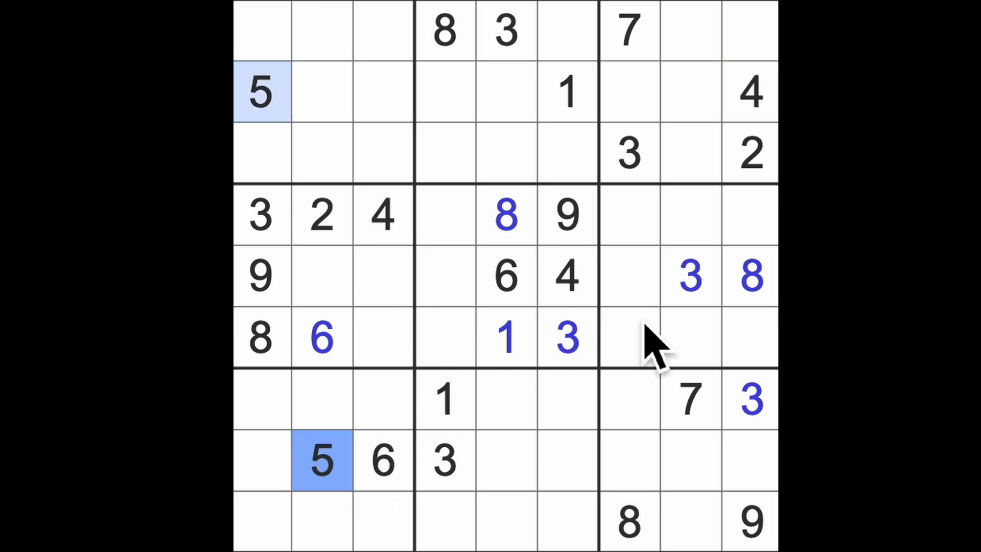
{"action": "left_click", "coordinate": [639, 429]}
{"action": "left_click", "coordinate": [703, 529]}
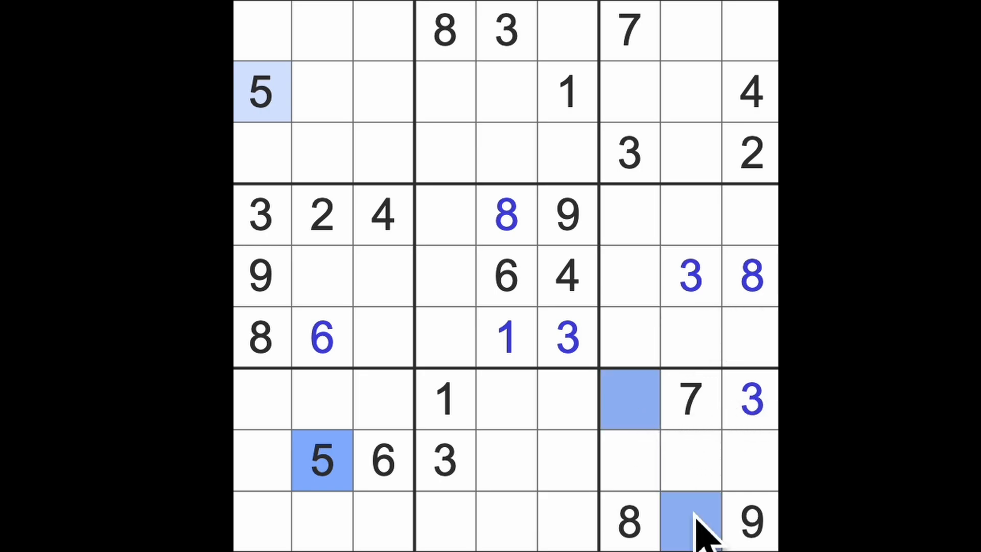
{"action": "left_click", "coordinate": [505, 275]}
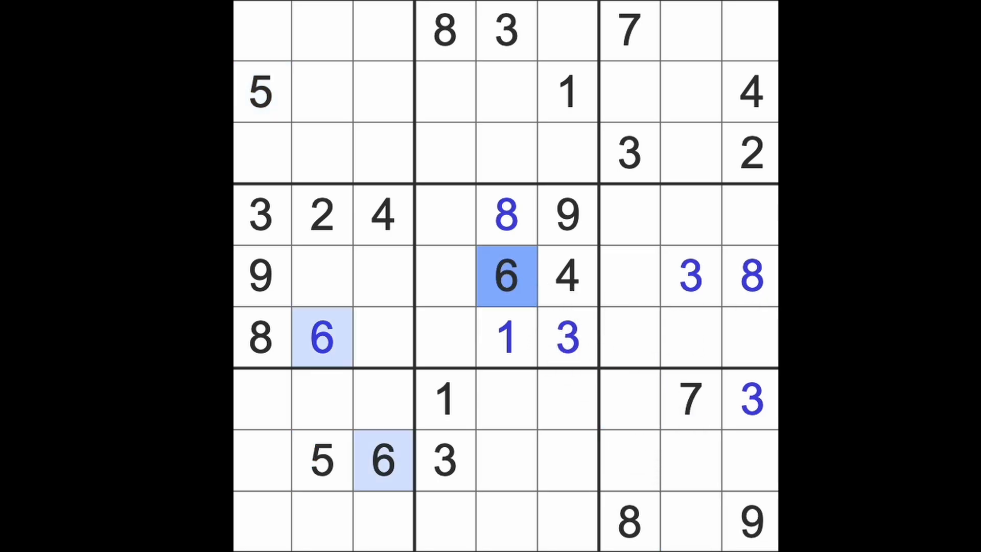
{"action": "left_click", "coordinate": [628, 398]}
{"action": "left_click", "coordinate": [690, 522]}
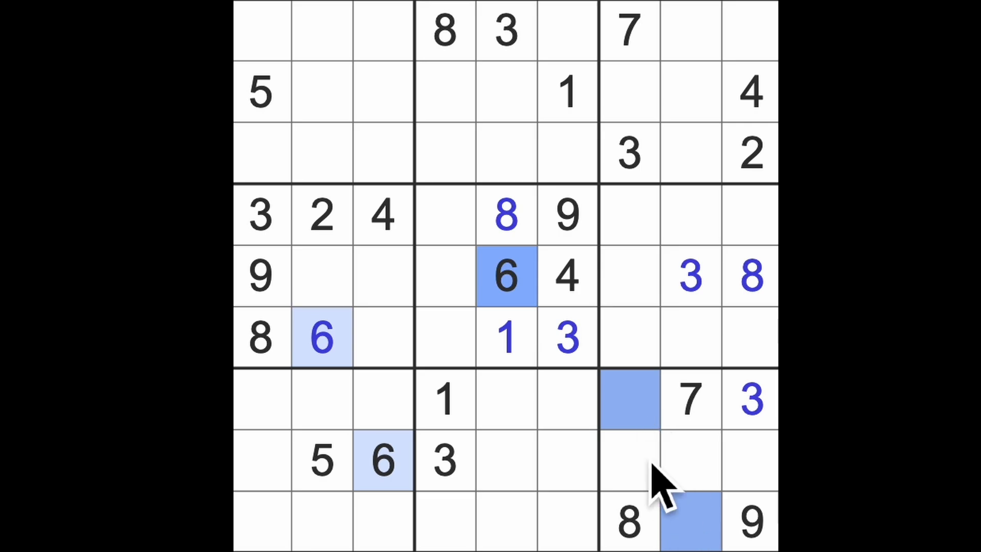
{"action": "left_click_drag", "start_coordinate": [631, 463], "coordinate": [754, 479]}
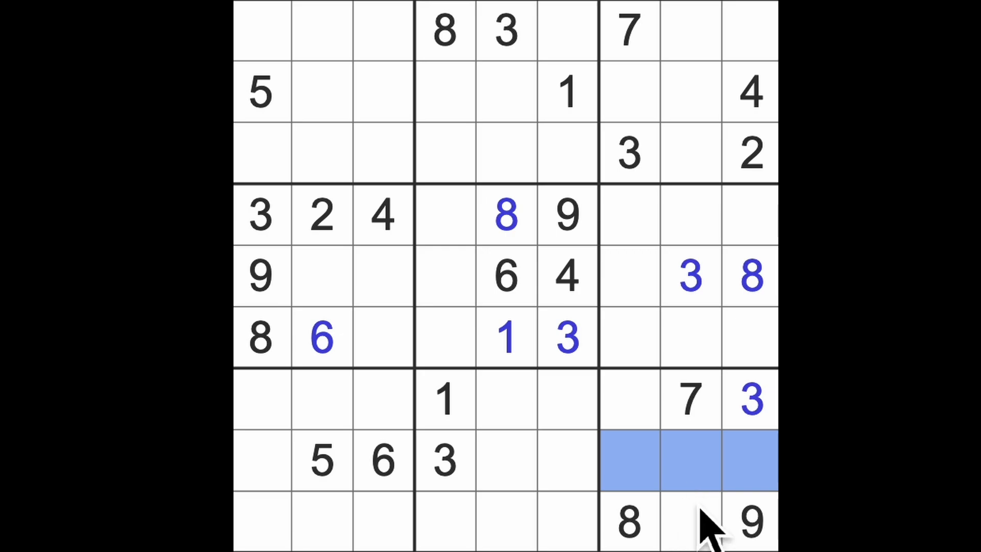
Step: Enter a 1 in row 8, column 9 after checking column 9
{"action": "left_click", "coordinate": [750, 154], "text": "ctrl"}
{"action": "left_click", "coordinate": [750, 92], "text": "ctrl"}
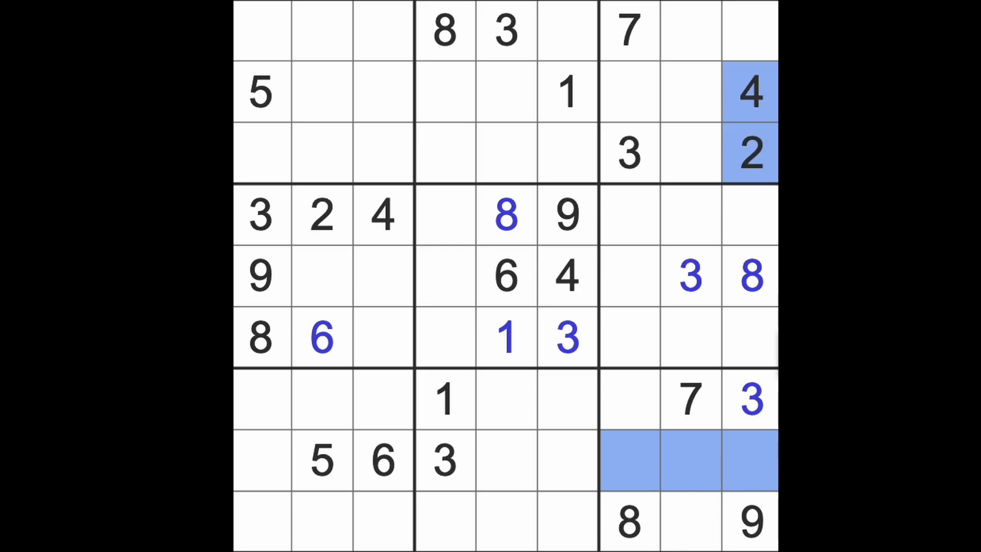
{"action": "left_click", "coordinate": [755, 467]}
{"action": "type", "text": "1"}
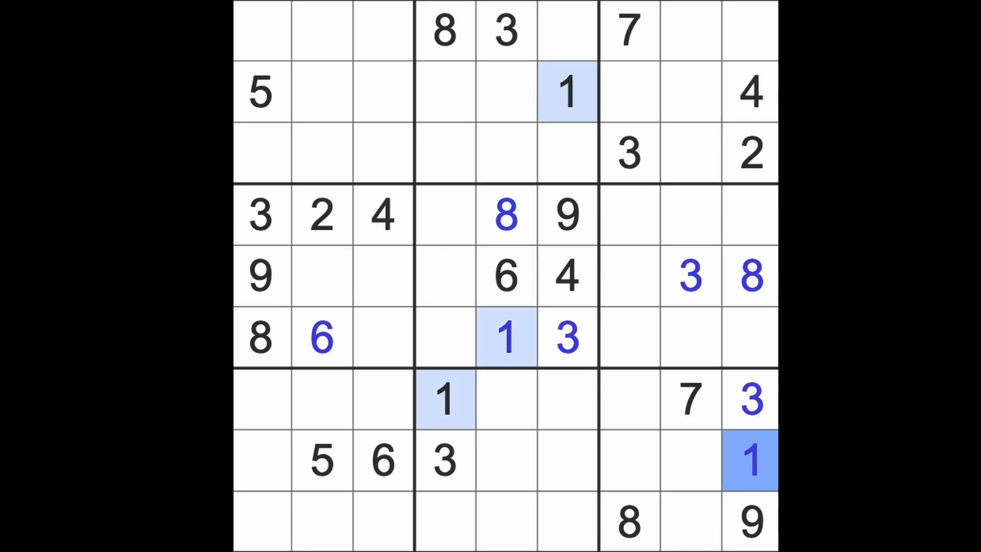
Step: Compare row 8's gaps with columns 1 and 6, then enter a 9 in row 8, column 5
{"action": "left_click_drag", "start_coordinate": [689, 460], "coordinate": [628, 460]}
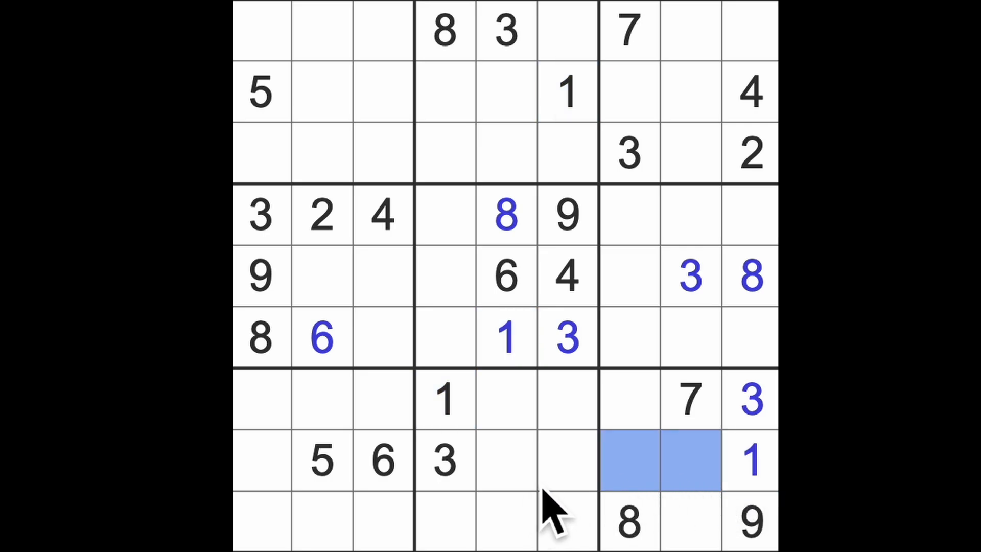
{"action": "left_click", "coordinate": [567, 460]}
{"action": "left_click", "coordinate": [506, 459], "text": "ctrl"}
{"action": "left_click", "coordinate": [260, 460], "text": "ctrl"}
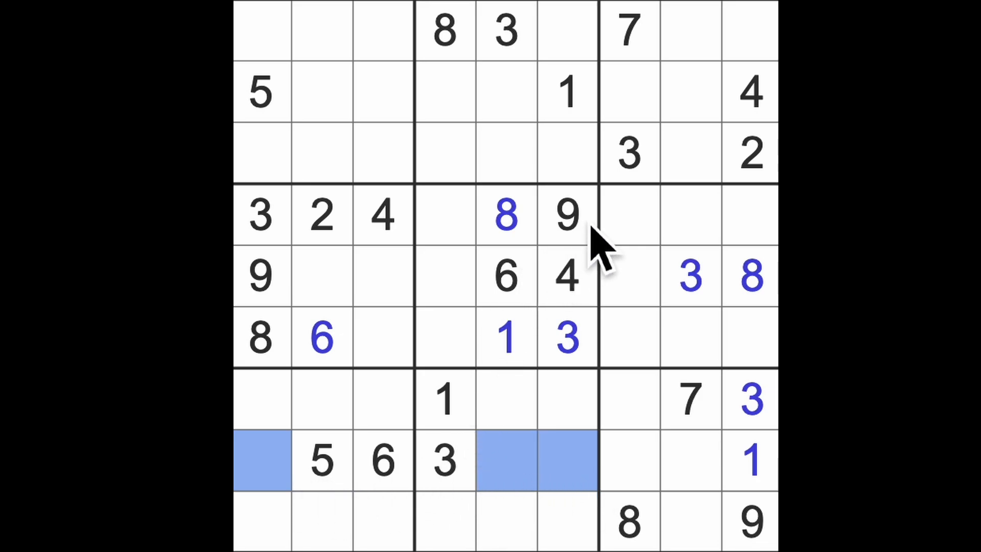
{"action": "left_click_drag", "start_coordinate": [571, 230], "coordinate": [585, 445]}
{"action": "left_click_drag", "start_coordinate": [261, 276], "coordinate": [260, 429]}
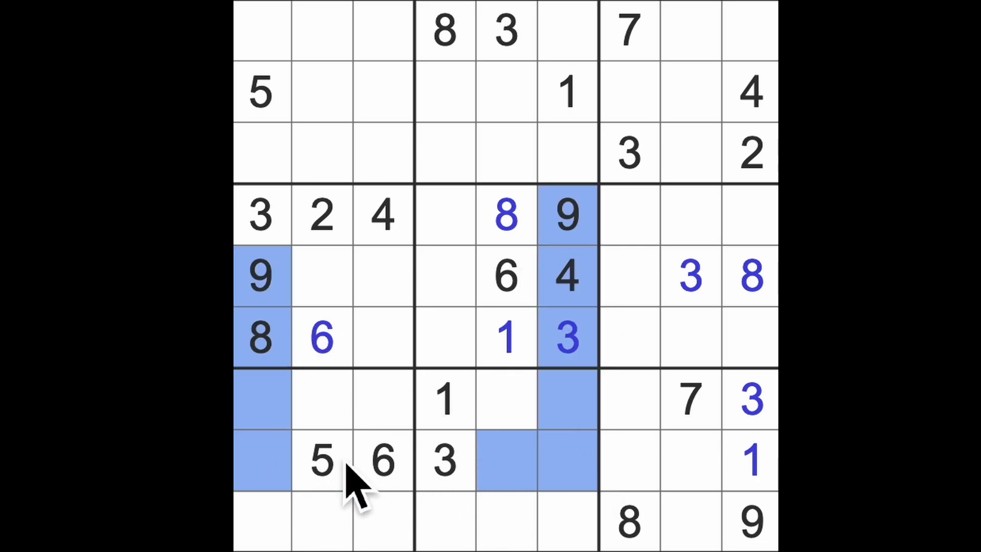
{"action": "left_click", "coordinate": [502, 475]}
{"action": "type", "text": "9"}
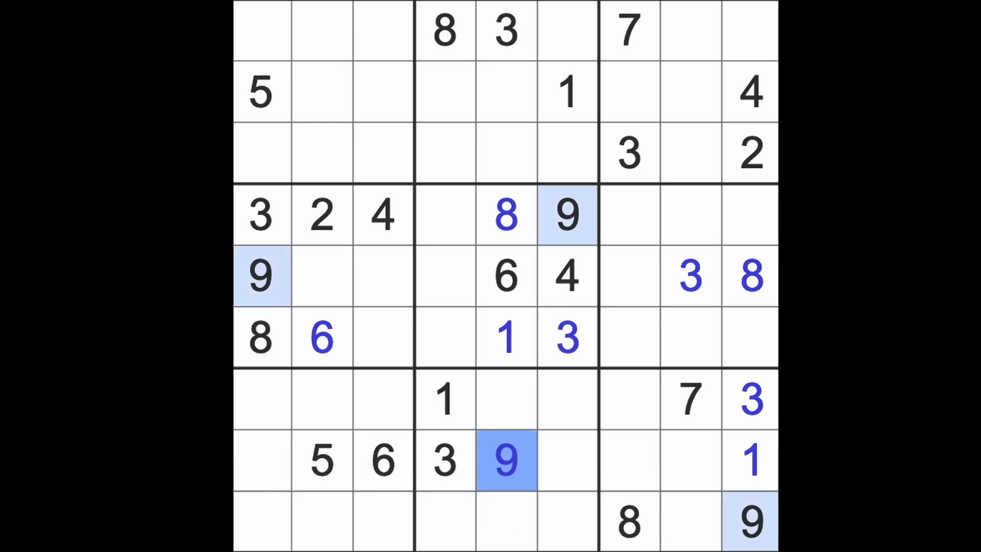
Step: Enter an 8 in row 8, column 6 and a 7 in row 8, column 1
{"action": "left_click", "coordinate": [567, 476]}
{"action": "left_click", "coordinate": [261, 460]}
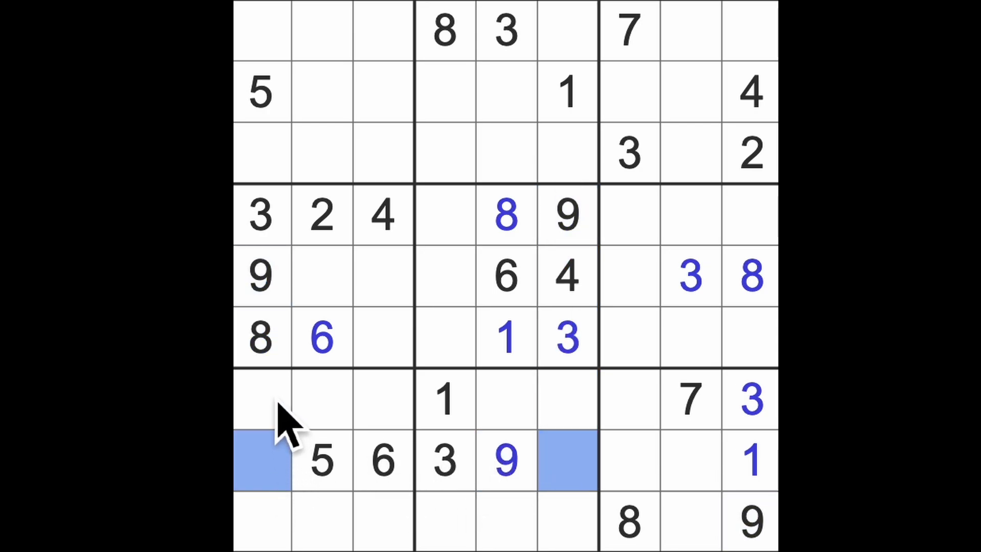
{"action": "left_click_drag", "start_coordinate": [261, 337], "coordinate": [260, 460]}
{"action": "left_click", "coordinate": [567, 460]}
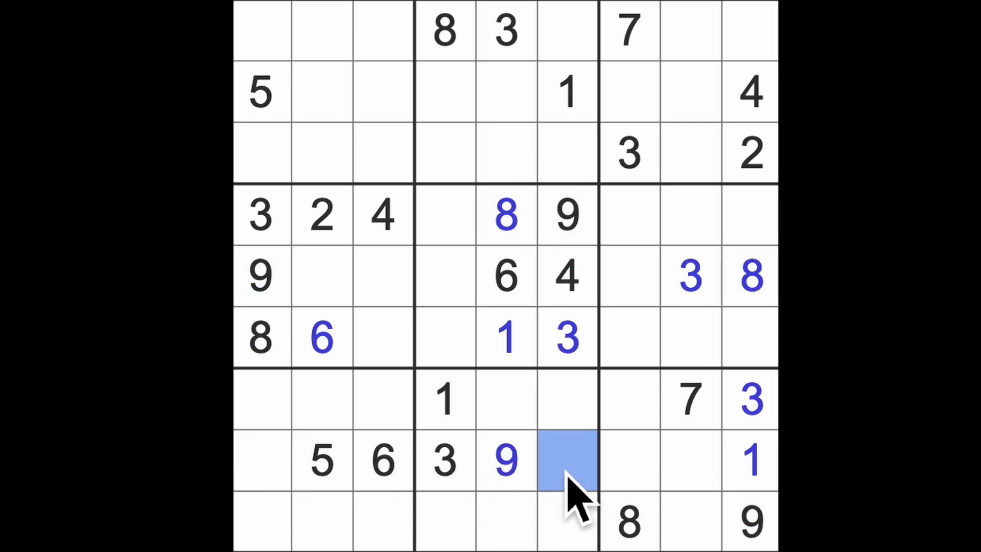
{"action": "type", "text": "8"}
{"action": "left_click", "coordinate": [261, 460]}
{"action": "type", "text": "7"}
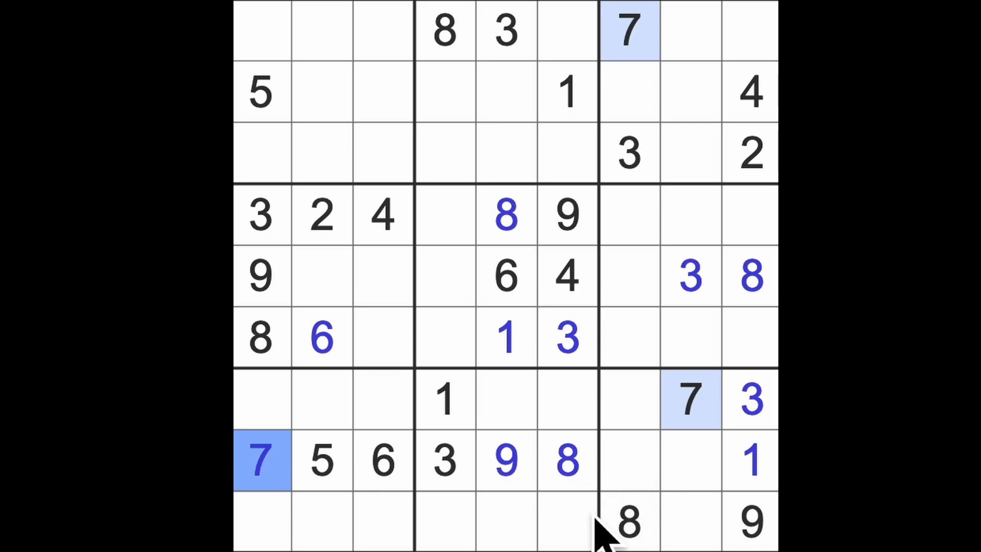
{"action": "left_click_drag", "start_coordinate": [446, 217], "coordinate": [460, 345]}
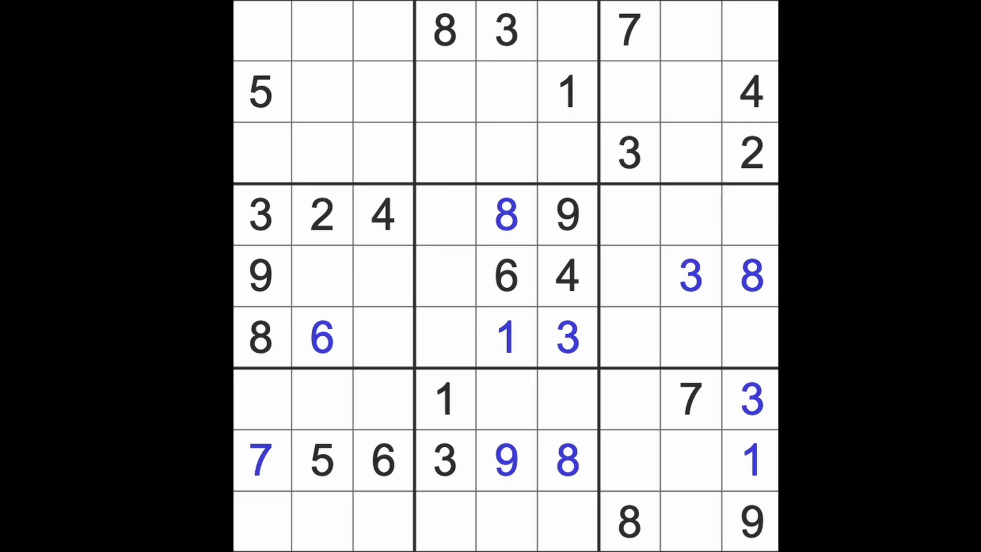
{"action": "left_click", "coordinate": [769, 475]}
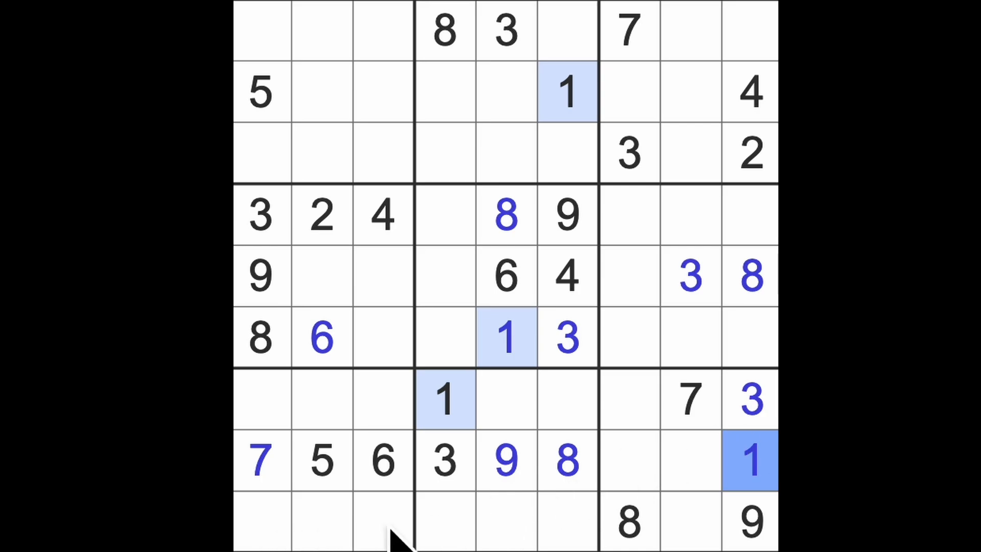
{"action": "left_click_drag", "start_coordinate": [751, 525], "coordinate": [253, 529]}
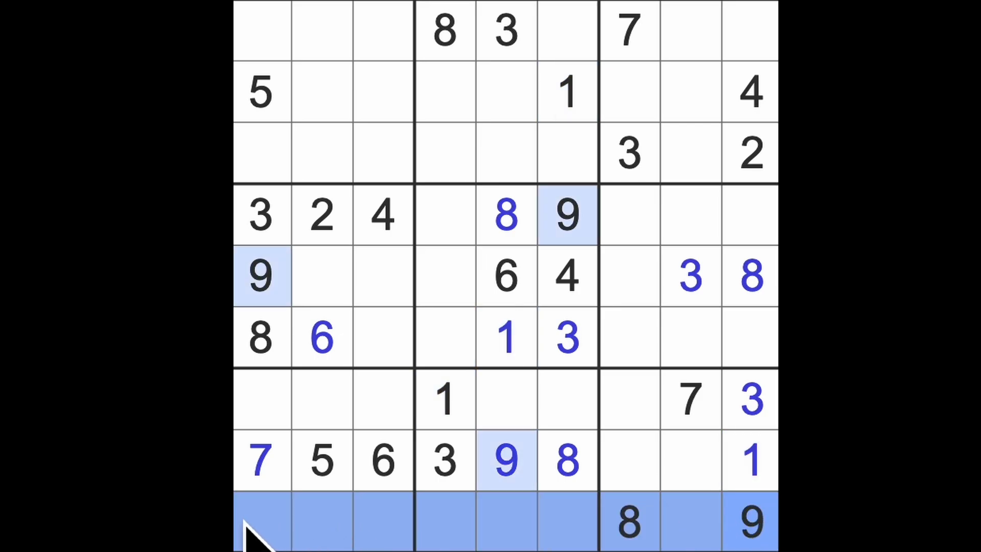
{"action": "left_click_drag", "start_coordinate": [261, 276], "coordinate": [261, 398]}
{"action": "left_click_drag", "start_coordinate": [322, 399], "coordinate": [383, 398]}
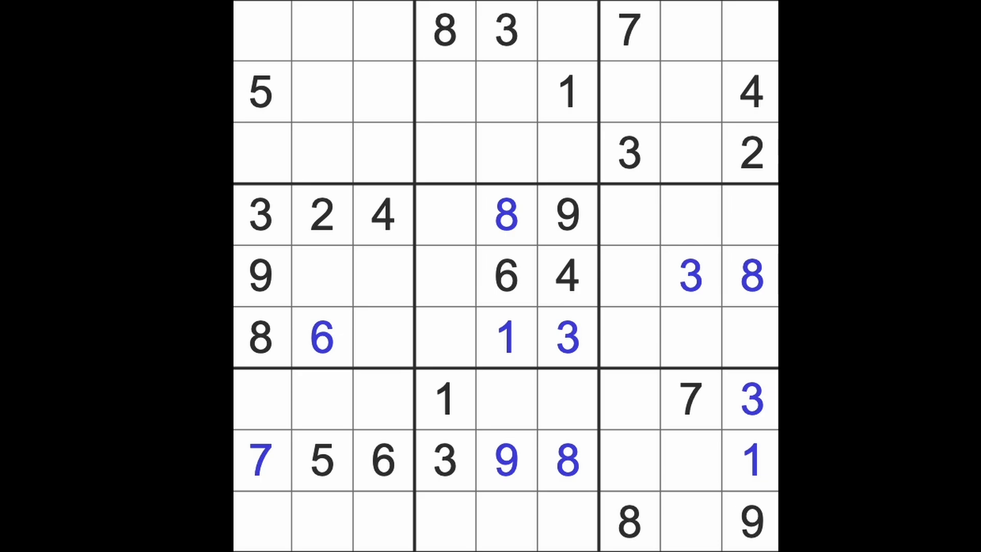
Step: Trace the 1s through column 9, the top-right box and rows 5–6, then enter a 1 in row 4, column 7
{"action": "left_click", "coordinate": [751, 460]}
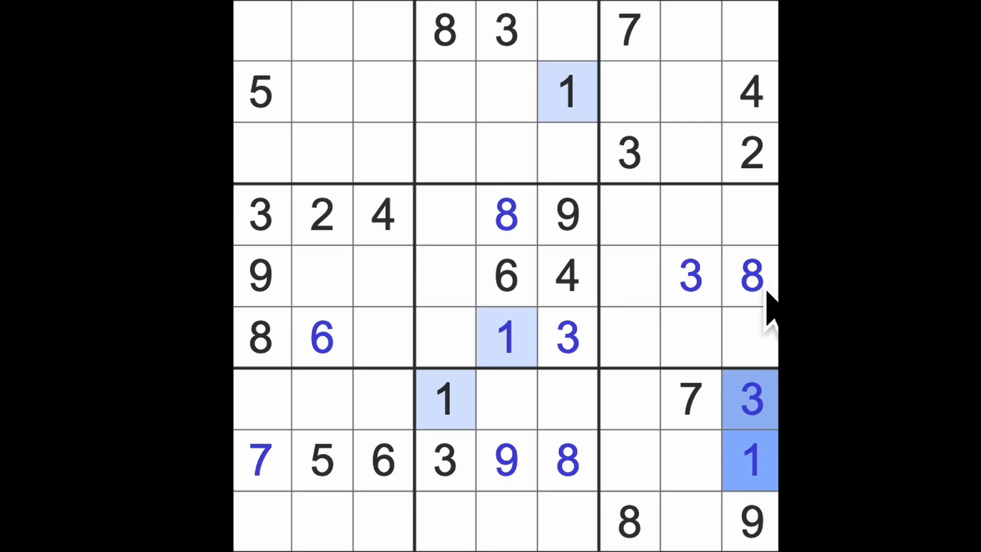
{"action": "left_click_drag", "start_coordinate": [750, 460], "coordinate": [751, 23]}
{"action": "left_click", "coordinate": [567, 92]}
{"action": "mouse_move", "coordinate": [613, 92]}
{"action": "left_mouse_down"}
{"action": "mouse_move", "coordinate": [705, 180]}
{"action": "mouse_move", "coordinate": [705, 337]}
{"action": "mouse_move", "coordinate": [505, 337]}
{"action": "mouse_move", "coordinate": [667, 367]}
{"action": "left_mouse_up"}
{"action": "left_click", "coordinate": [506, 338], "text": "ctrl"}
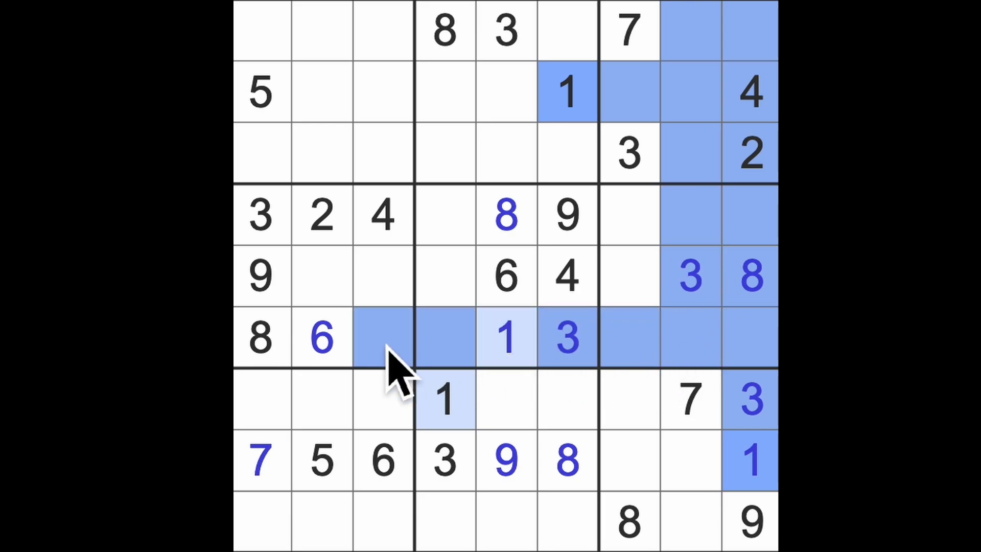
{"action": "left_click_drag", "start_coordinate": [444, 337], "coordinate": [383, 337]}
{"action": "mouse_move", "coordinate": [322, 276]}
{"action": "left_mouse_down"}
{"action": "mouse_move", "coordinate": [391, 299]}
{"action": "mouse_move", "coordinate": [506, 291]}
{"action": "mouse_move", "coordinate": [647, 307]}
{"action": "left_mouse_up"}
{"action": "left_click", "coordinate": [628, 214]}
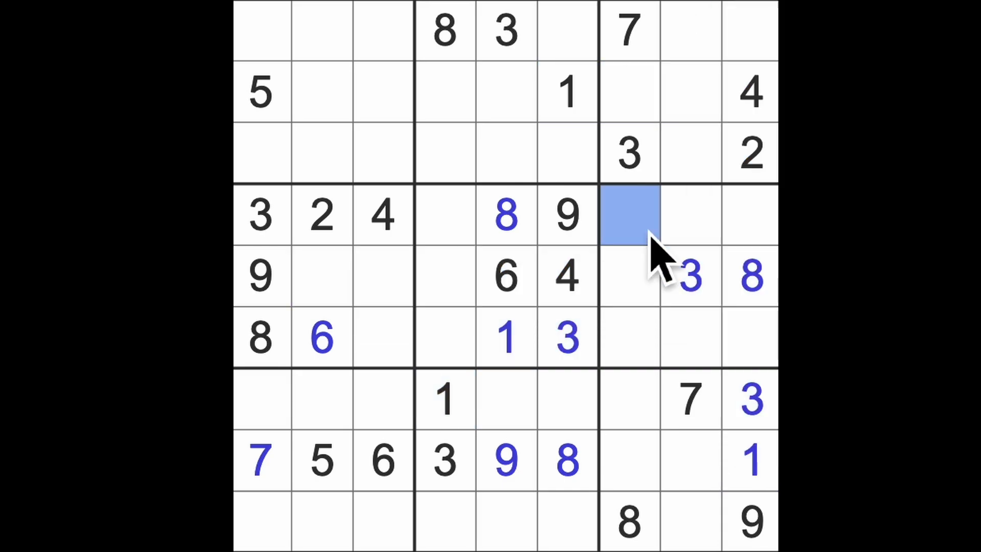
{"action": "type", "text": "1"}
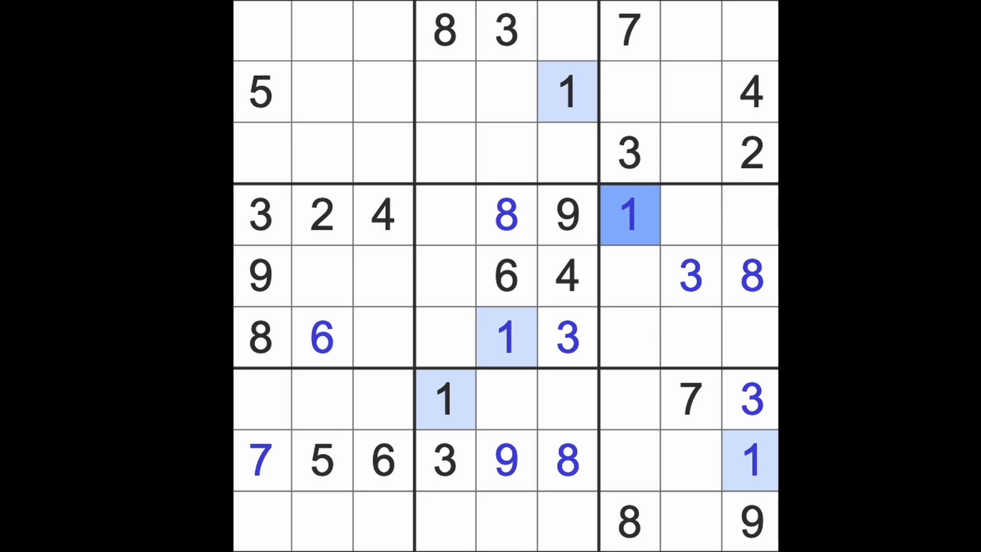
Step: Highlight the 2s, 3s and 4s to look for the next placement
{"action": "left_click", "coordinate": [750, 153]}
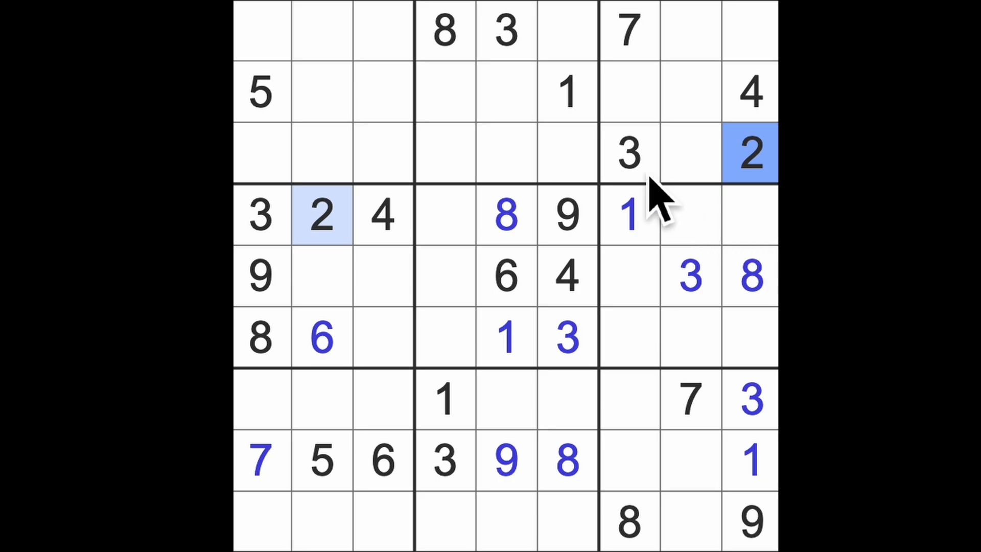
{"action": "left_click", "coordinate": [628, 153]}
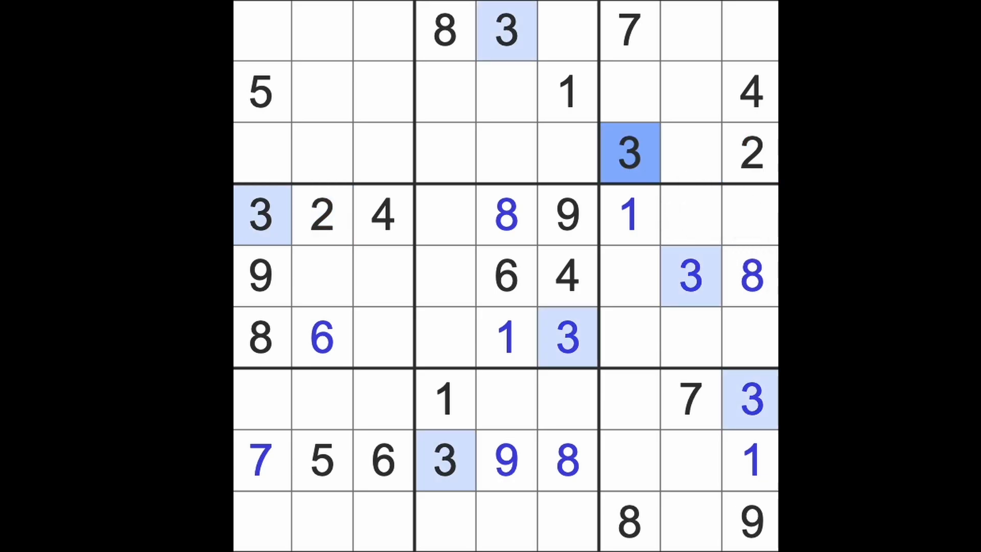
{"action": "left_click", "coordinate": [582, 284]}
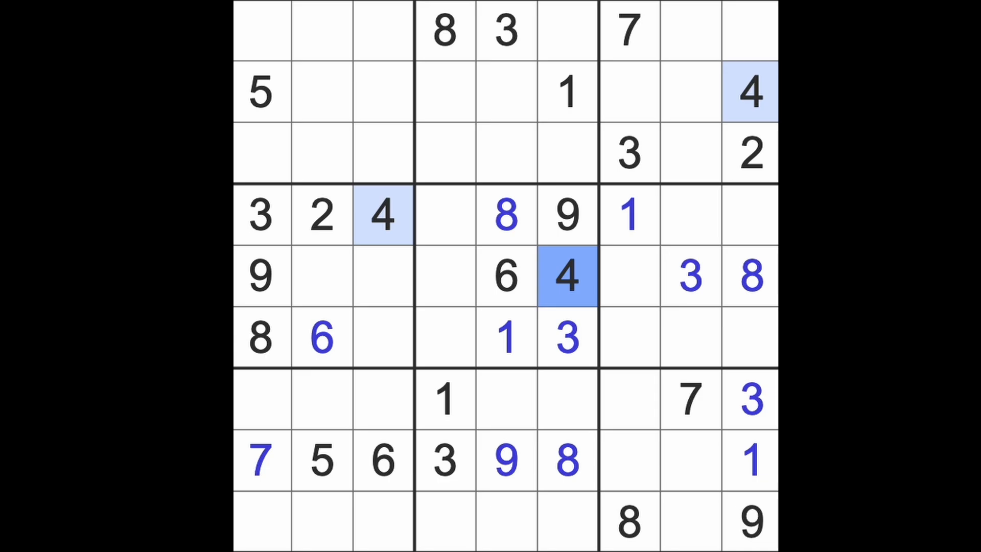
Step: Scan rows 4–5 and column 9, then fill the empty cell in row 5, column 7
{"action": "left_click_drag", "start_coordinate": [383, 218], "coordinate": [748, 218]}
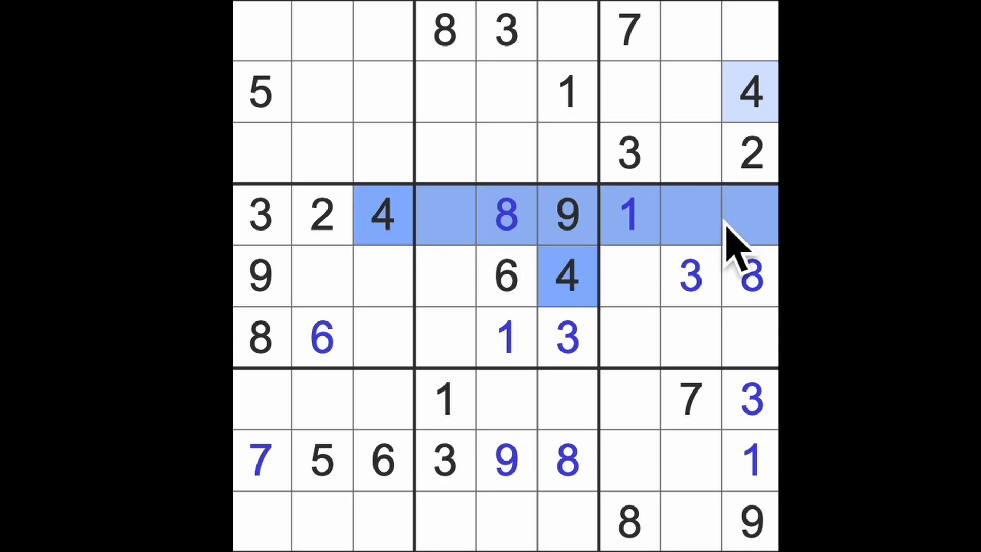
{"action": "left_click_drag", "start_coordinate": [260, 276], "coordinate": [747, 277]}
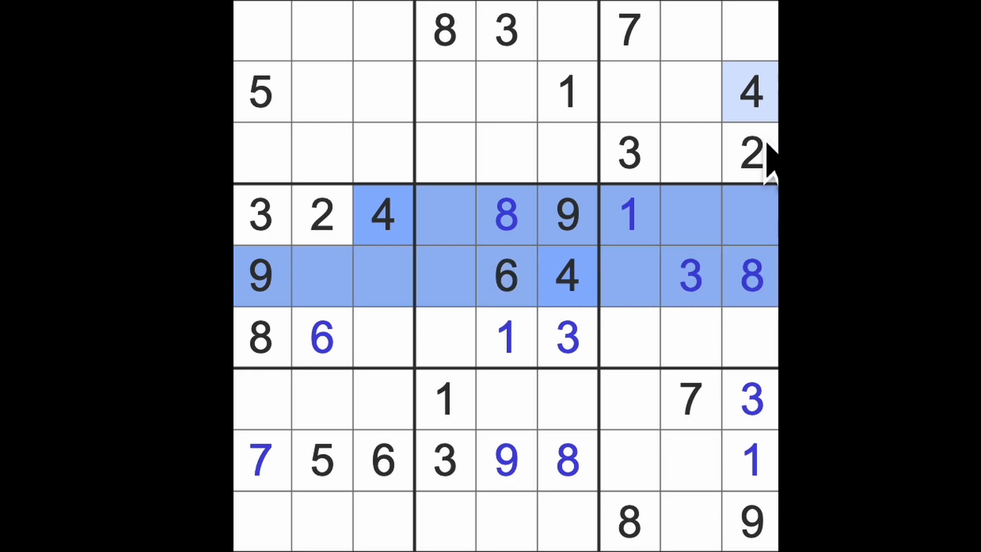
{"action": "left_click", "coordinate": [749, 92]}
{"action": "left_click_drag", "start_coordinate": [749, 92], "coordinate": [750, 528]}
{"action": "left_click_drag", "start_coordinate": [630, 338], "coordinate": [690, 337]}
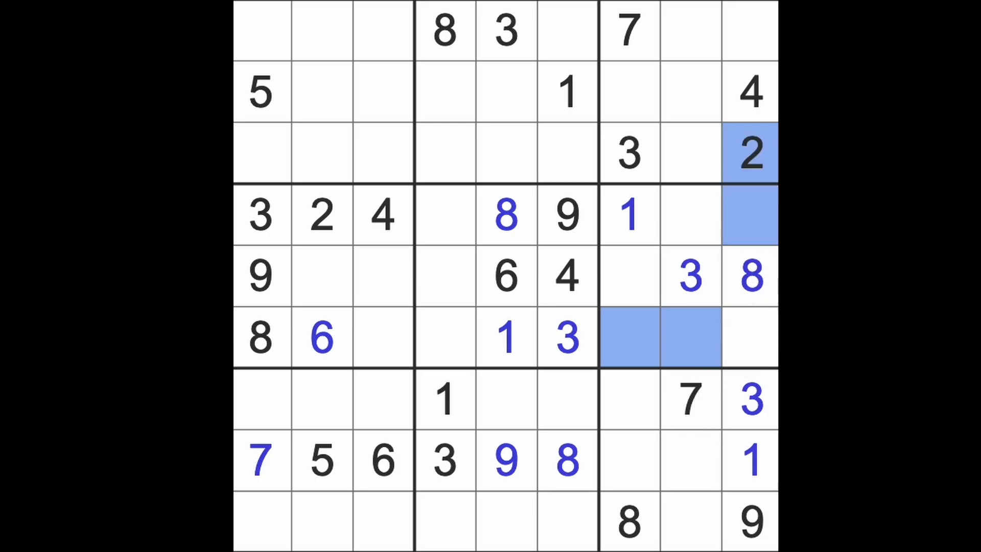
{"action": "left_click_drag", "start_coordinate": [751, 153], "coordinate": [751, 276]}
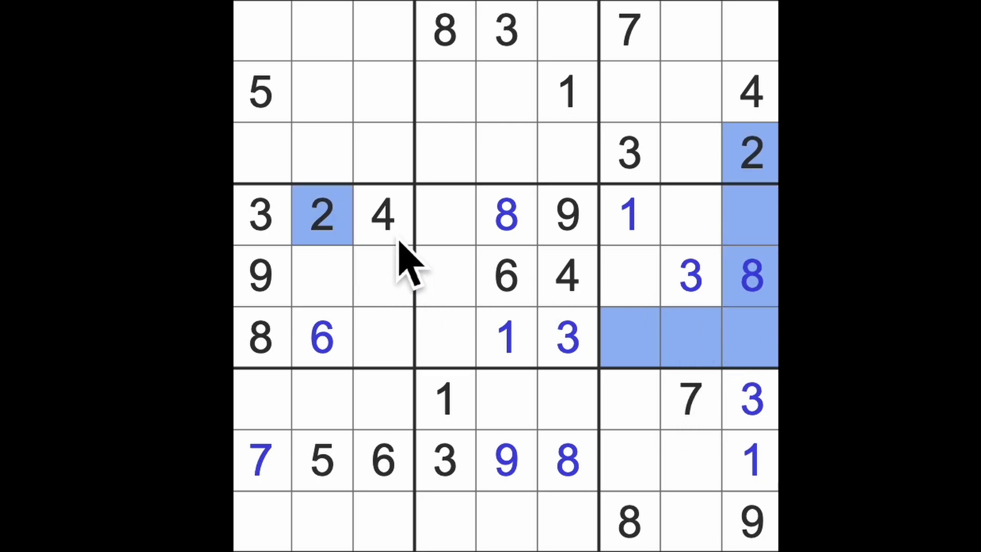
{"action": "left_click", "coordinate": [636, 280]}
{"action": "type", "text": "2"}
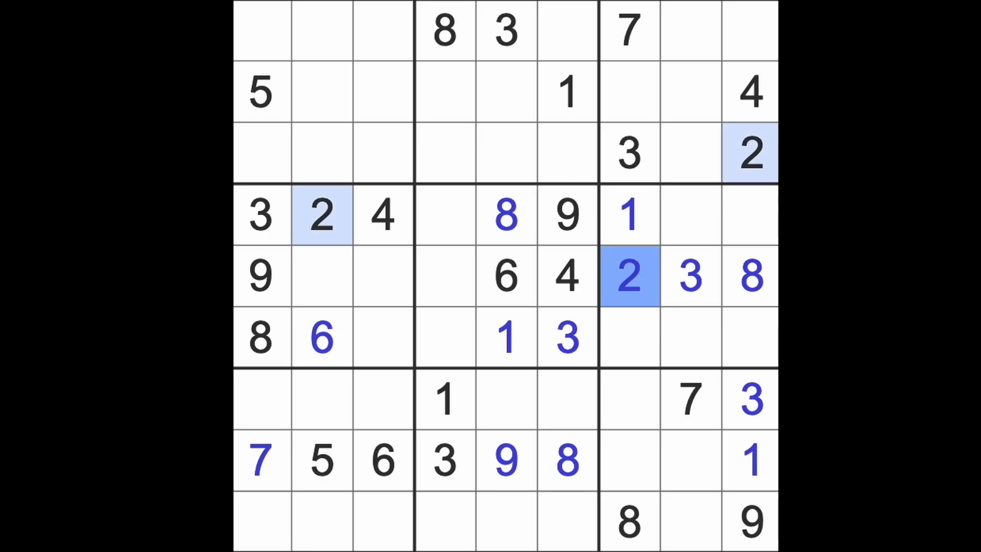
Step: Fill row 8, columns 8 and 7, then enter a 4 in row 6, column 8
{"action": "left_click_drag", "start_coordinate": [644, 300], "coordinate": [685, 485]}
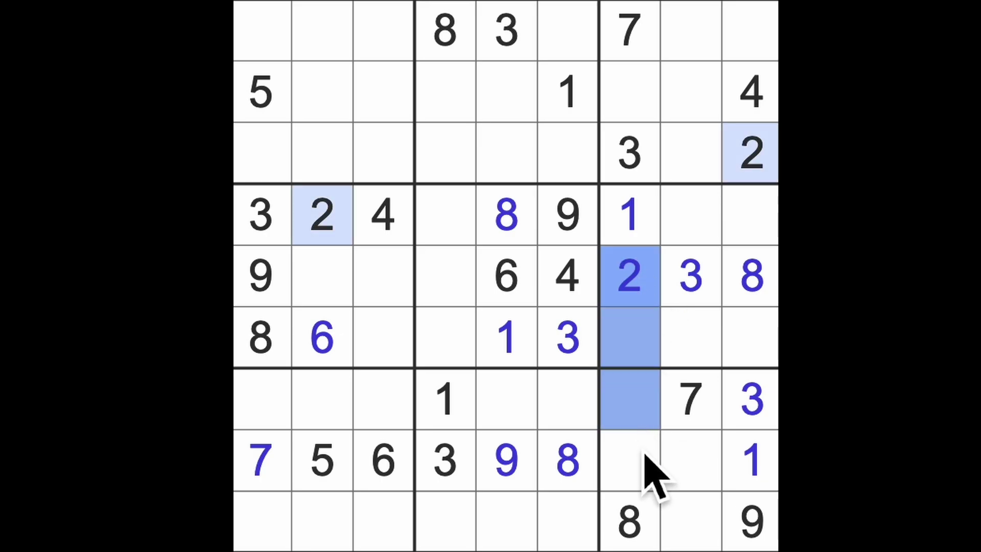
{"action": "left_click", "coordinate": [685, 483]}
{"action": "type", "text": "2"}
{"action": "left_click", "coordinate": [630, 460]}
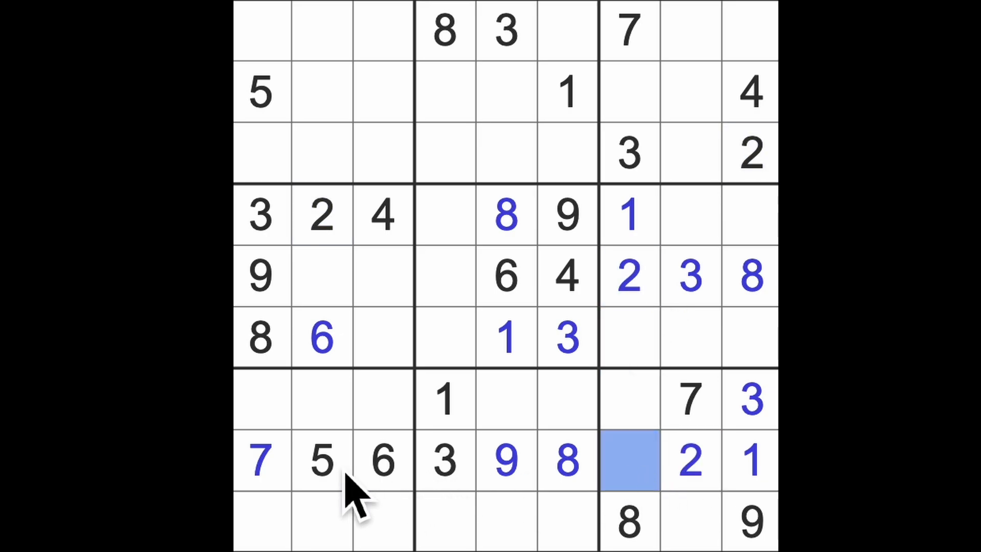
{"action": "type", "text": "4"}
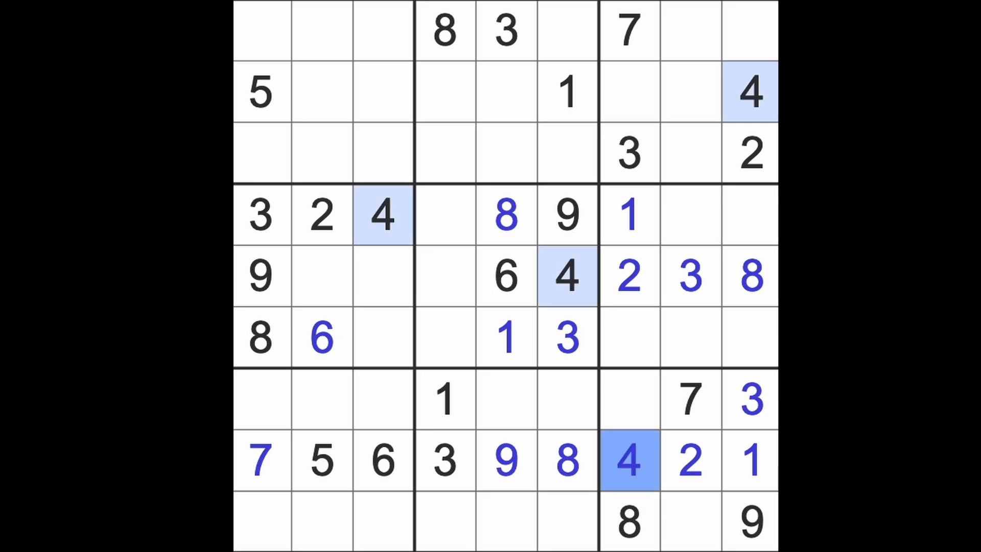
{"action": "left_click_drag", "start_coordinate": [631, 460], "coordinate": [629, 276]}
{"action": "left_click_drag", "start_coordinate": [751, 153], "coordinate": [774, 354]}
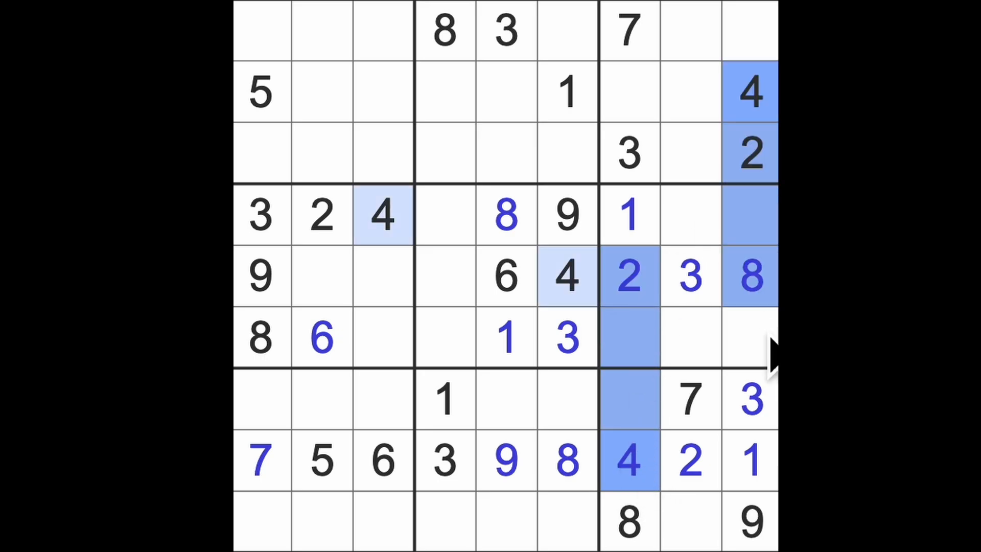
{"action": "left_click", "coordinate": [689, 338]}
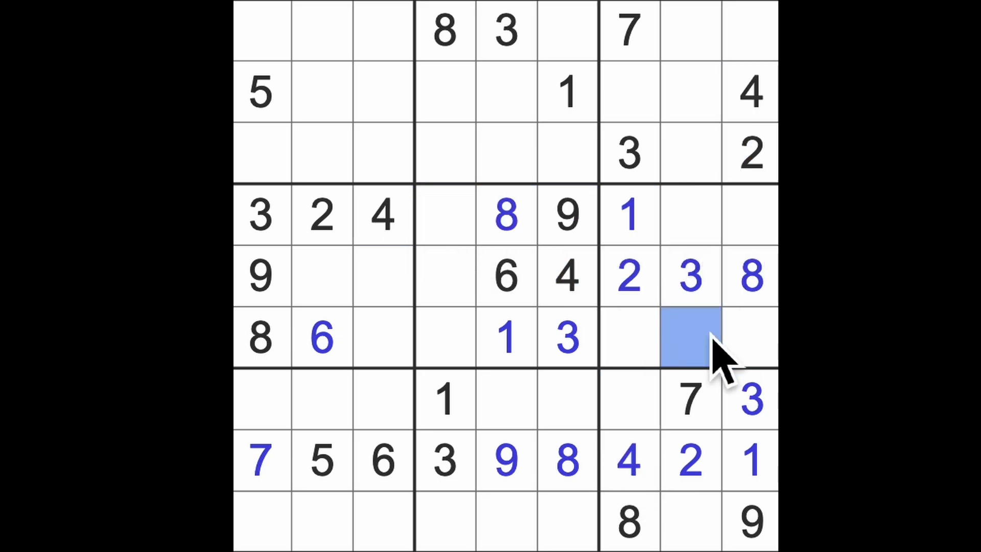
{"action": "type", "text": "4"}
Step: Locate the existing 9s and enter a 9 in row 6, column 7
{"action": "left_click_drag", "start_coordinate": [705, 345], "coordinate": [643, 345]}
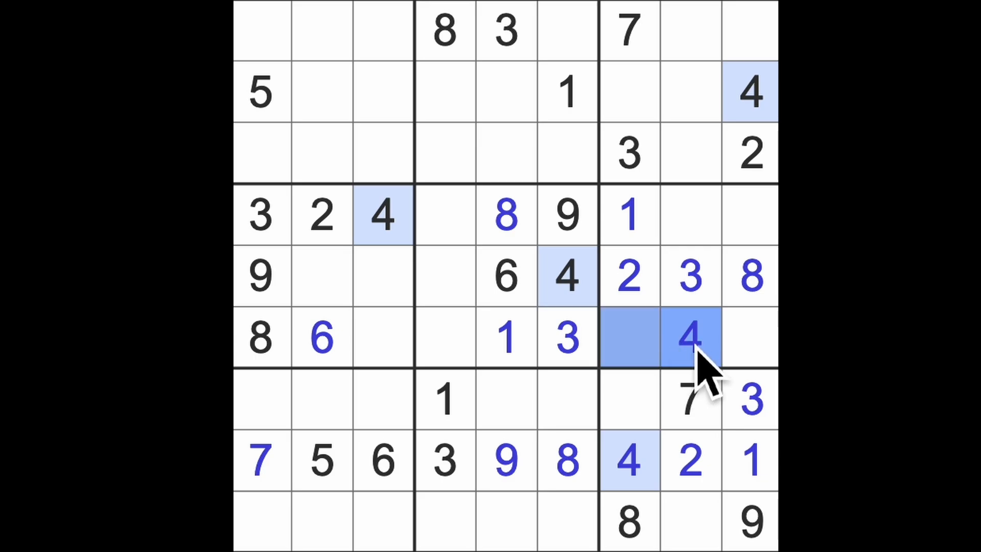
{"action": "left_click", "coordinate": [755, 525]}
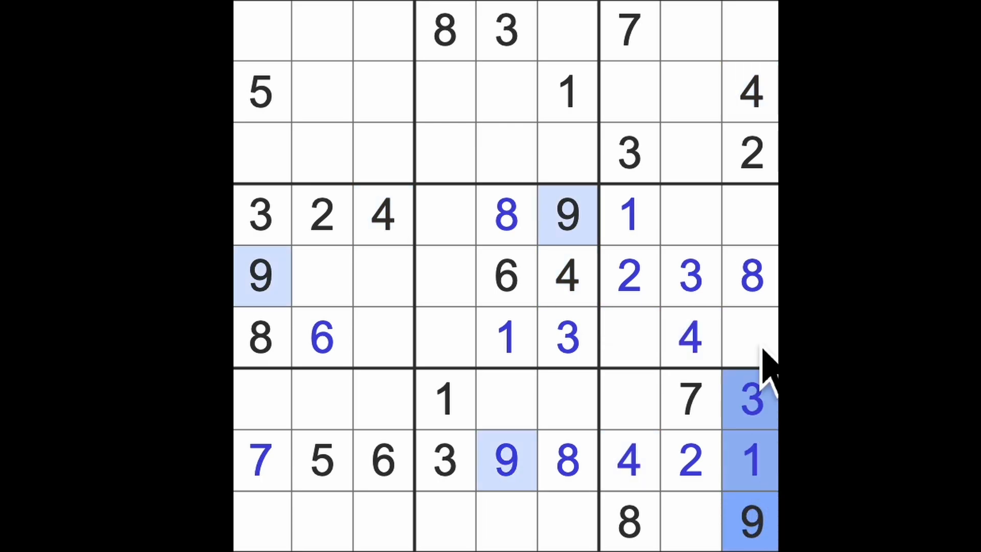
{"action": "left_click_drag", "start_coordinate": [755, 525], "coordinate": [736, 253]}
{"action": "left_click", "coordinate": [689, 222], "text": "ctrl"}
{"action": "left_click", "coordinate": [636, 341]}
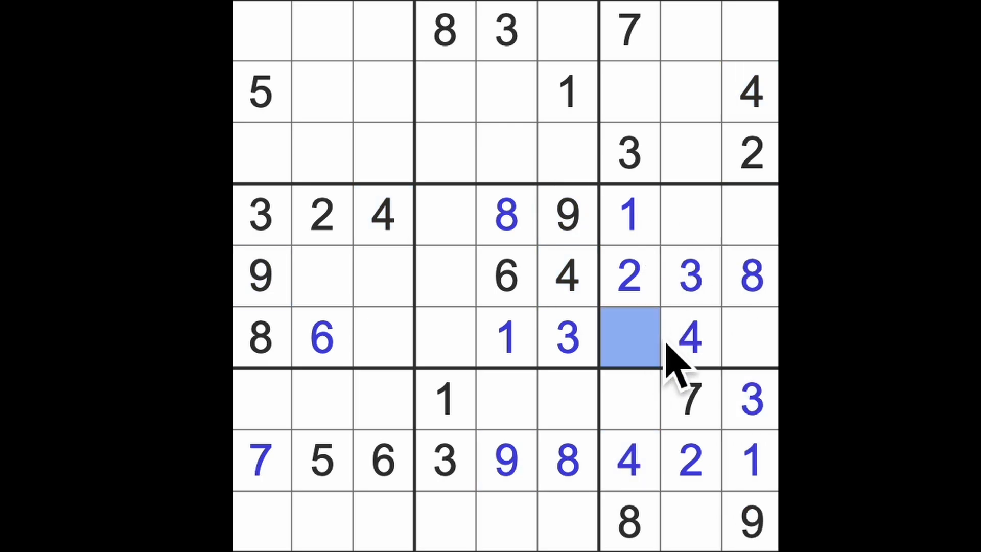
{"action": "type", "text": "9"}
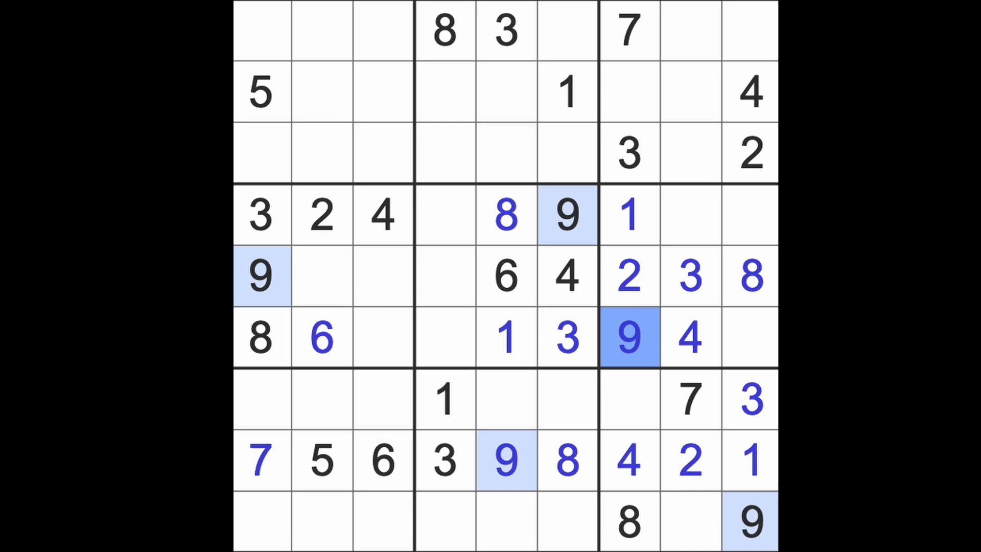
Step: Enter a 6 in row 2 column 7, a 5 in row 7 column 7 and a 6 in row 9 column 8
{"action": "left_click", "coordinate": [690, 521]}
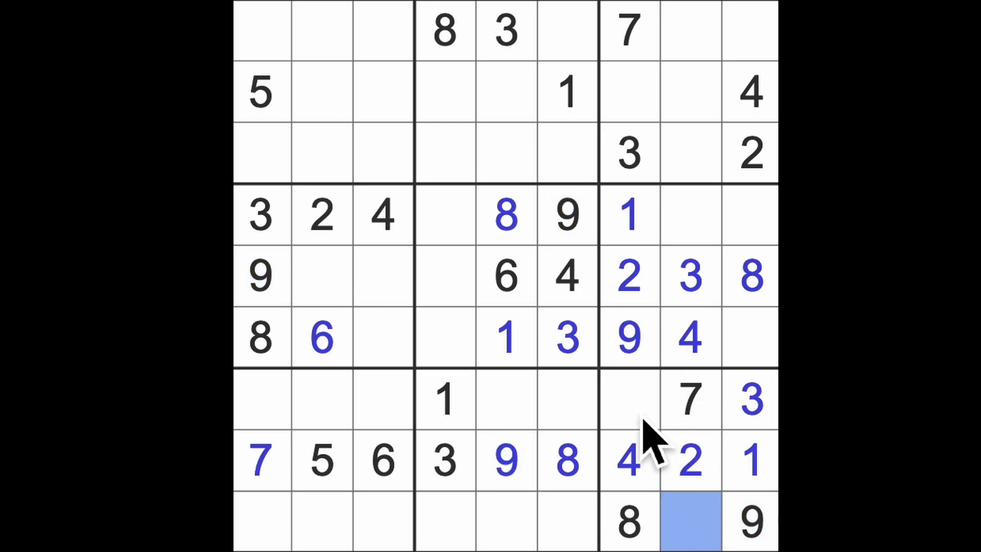
{"action": "left_click", "coordinate": [630, 398], "text": "ctrl"}
{"action": "left_click", "coordinate": [646, 115], "text": "ctrl"}
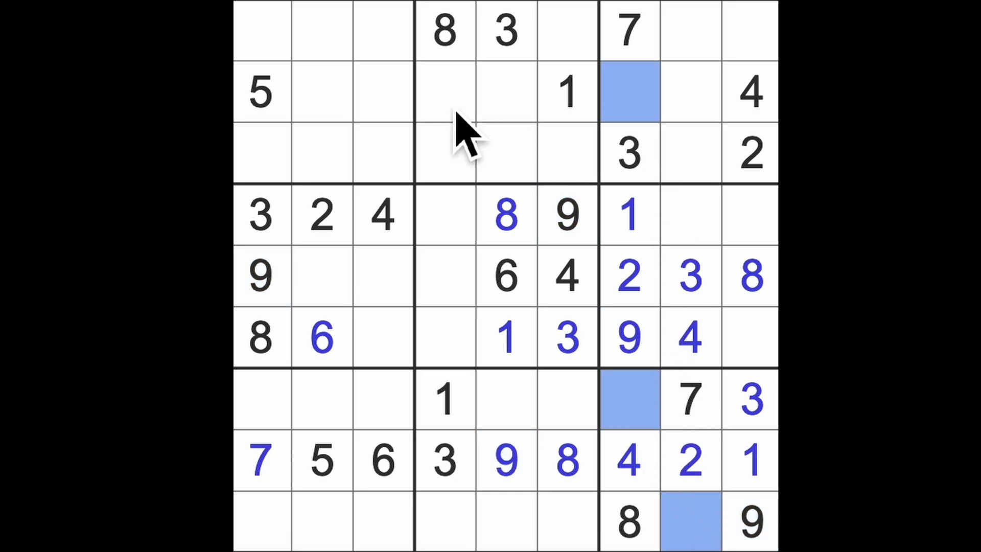
{"action": "left_click", "coordinate": [278, 108]}
{"action": "left_click_drag", "start_coordinate": [278, 108], "coordinate": [635, 119]}
{"action": "left_click", "coordinate": [635, 118]}
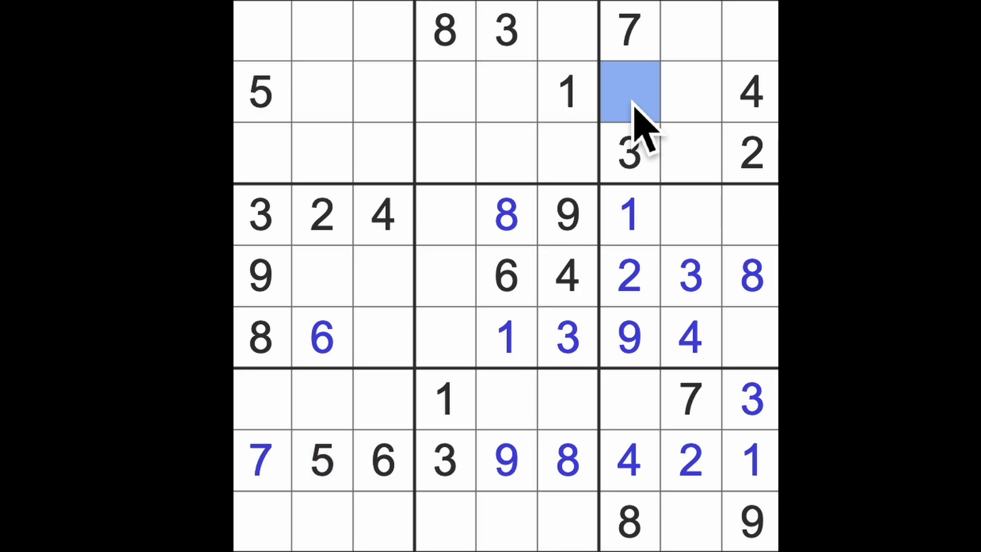
{"action": "type", "text": "6"}
{"action": "left_click", "coordinate": [629, 398]}
{"action": "type", "text": "5"}
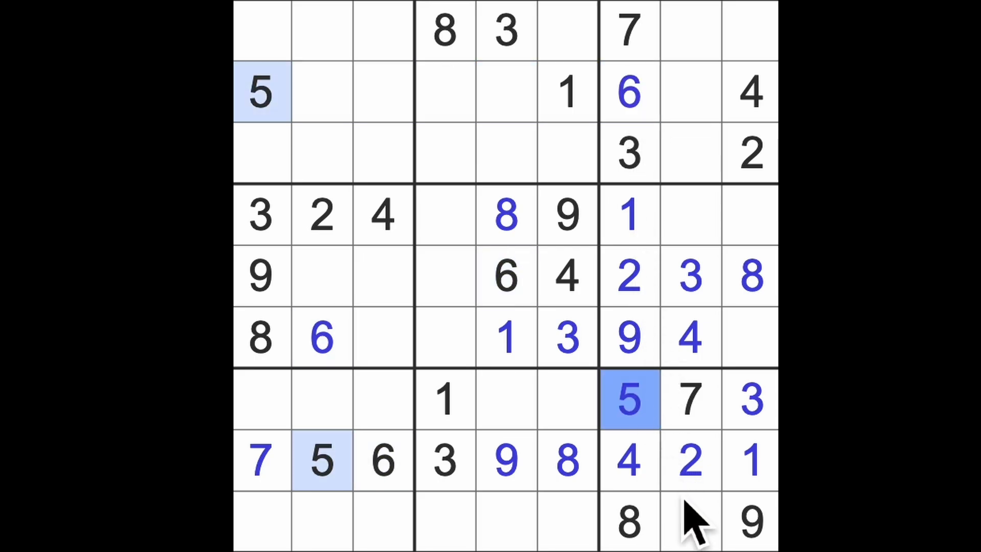
{"action": "left_click", "coordinate": [686, 519]}
{"action": "type", "text": "6"}
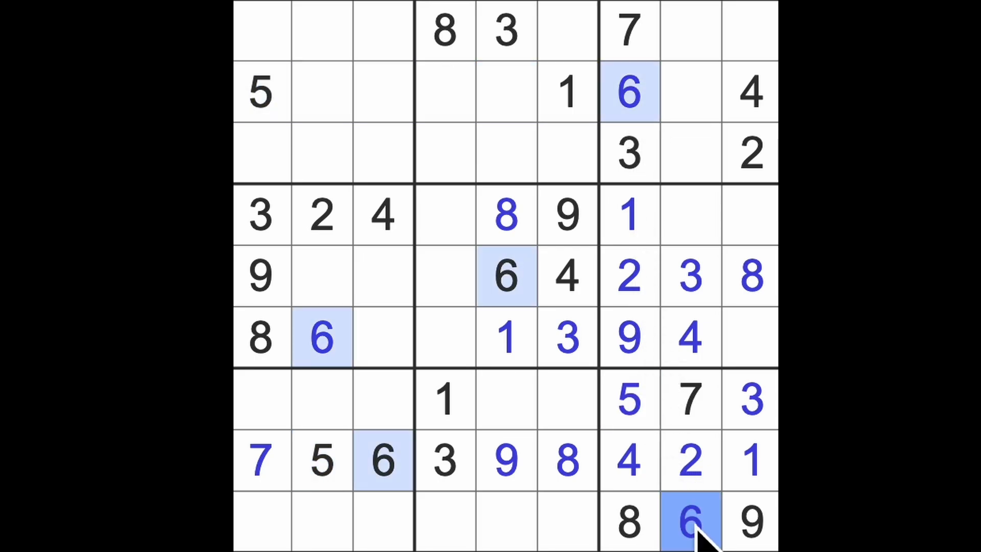
Step: Enter 6s in row 7, column 6 and row 3, column 4 after checking the middle columns
{"action": "left_click_drag", "start_coordinate": [630, 521], "coordinate": [445, 529]}
{"action": "left_click_drag", "start_coordinate": [505, 399], "coordinate": [506, 276]}
{"action": "left_click", "coordinate": [567, 414]}
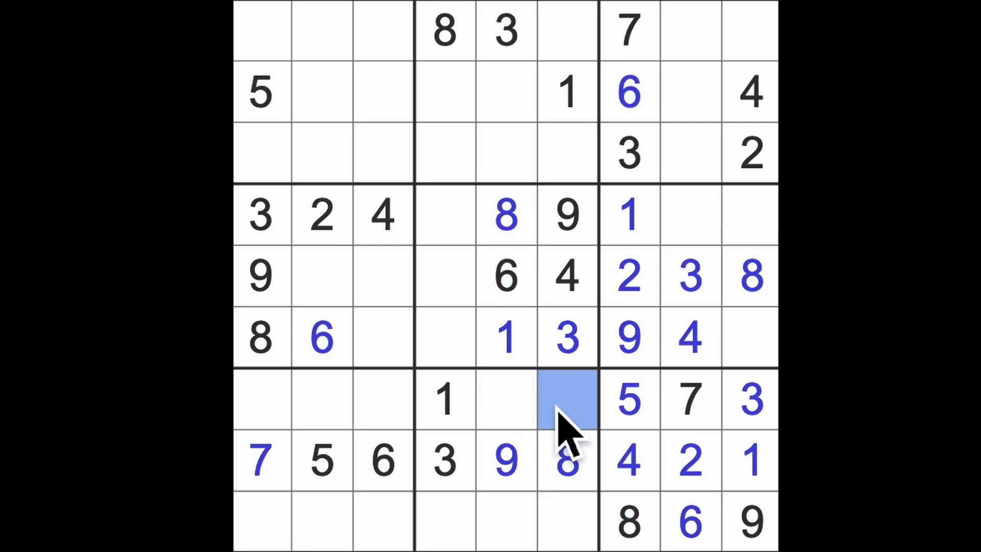
{"action": "type", "text": "6"}
{"action": "left_click_drag", "start_coordinate": [567, 414], "coordinate": [567, 31]}
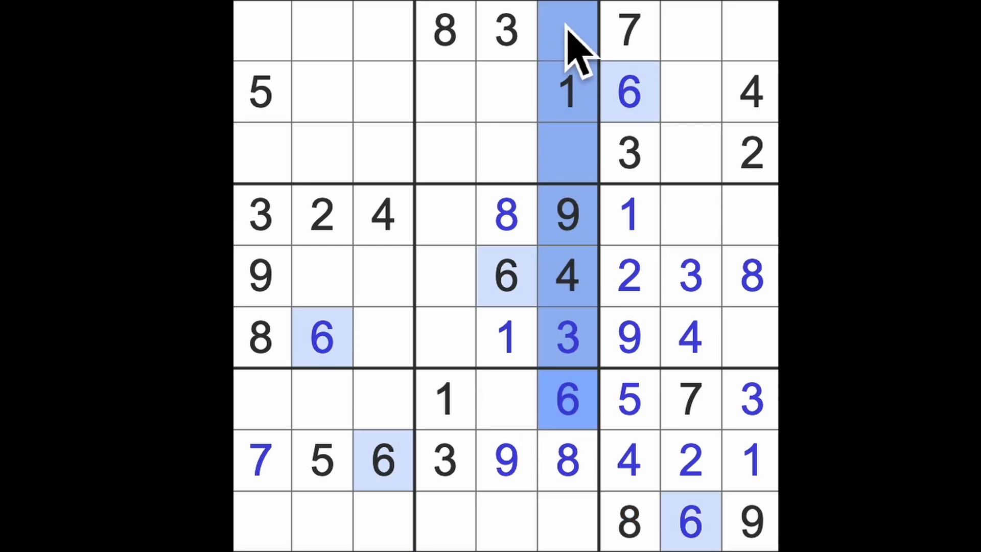
{"action": "mouse_move", "coordinate": [506, 222]}
{"action": "left_mouse_down"}
{"action": "mouse_move", "coordinate": [537, 146]}
{"action": "mouse_move", "coordinate": [635, 100]}
{"action": "mouse_move", "coordinate": [447, 100]}
{"action": "left_mouse_up"}
{"action": "left_click", "coordinate": [448, 154]}
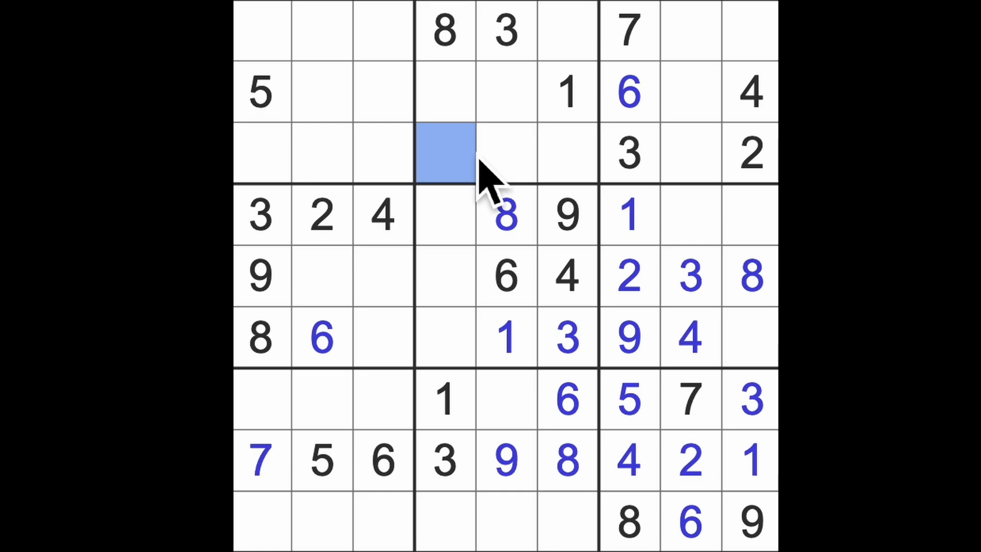
{"action": "type", "text": "6"}
Step: Enter 6s in row 1, column 1 and row 4, column 9, then clear the highlights
{"action": "left_click_drag", "start_coordinate": [383, 153], "coordinate": [252, 161]}
{"action": "left_click_drag", "start_coordinate": [322, 345], "coordinate": [322, 230]}
{"action": "left_click_drag", "start_coordinate": [321, 230], "coordinate": [345, 38]}
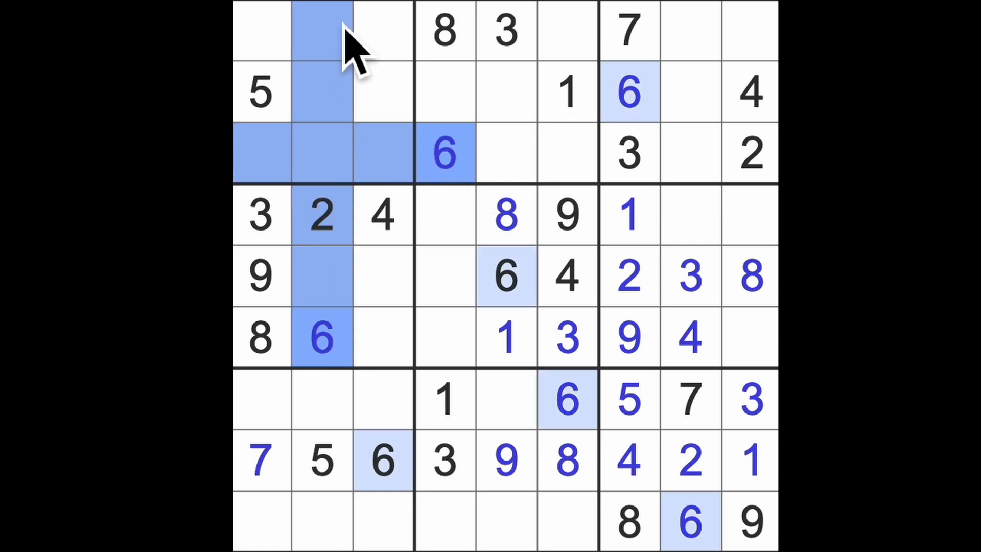
{"action": "left_click_drag", "start_coordinate": [383, 459], "coordinate": [413, 38]}
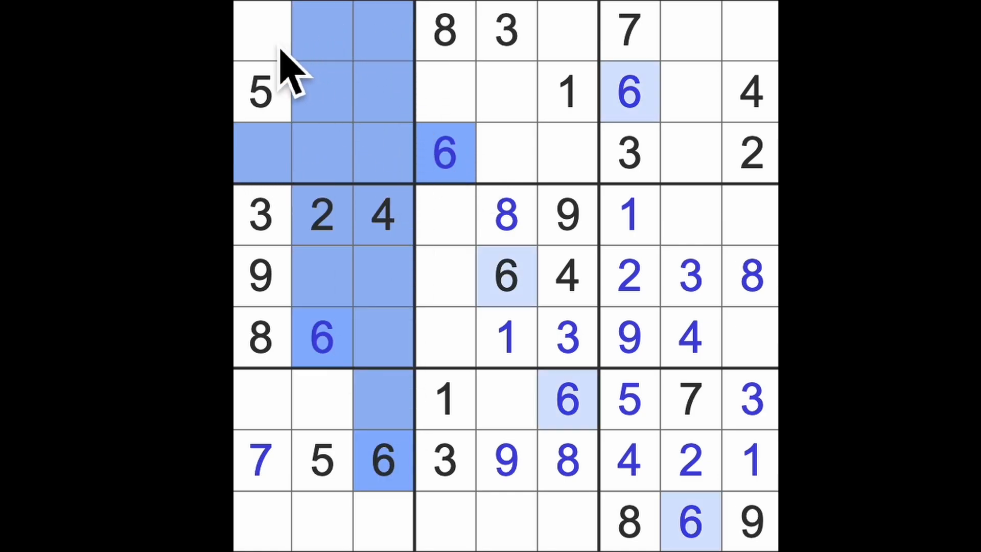
{"action": "left_click", "coordinate": [263, 31]}
{"action": "type", "text": "6"}
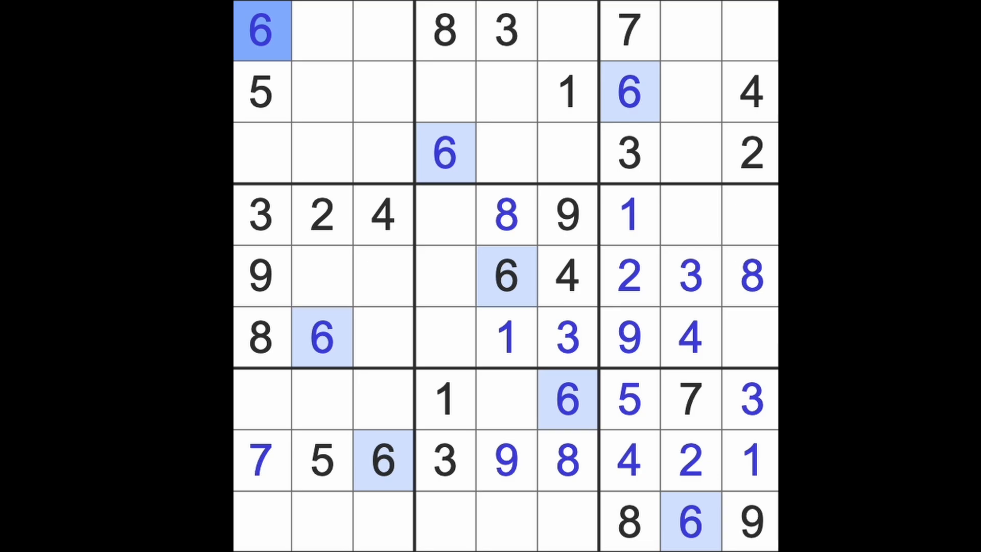
{"action": "left_click_drag", "start_coordinate": [321, 338], "coordinate": [751, 337]}
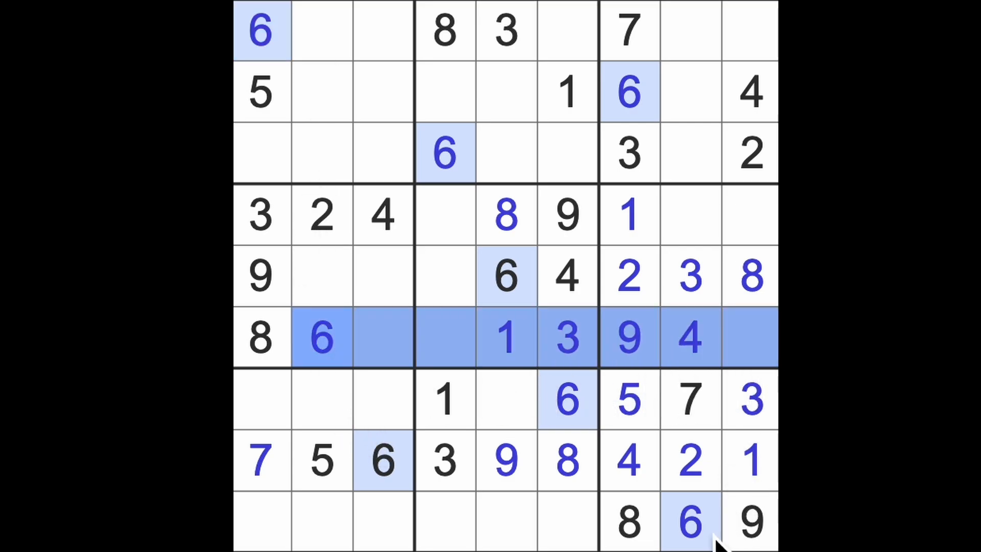
{"action": "left_click_drag", "start_coordinate": [693, 529], "coordinate": [693, 230]}
{"action": "left_click", "coordinate": [751, 230]}
{"action": "type", "text": "6"}
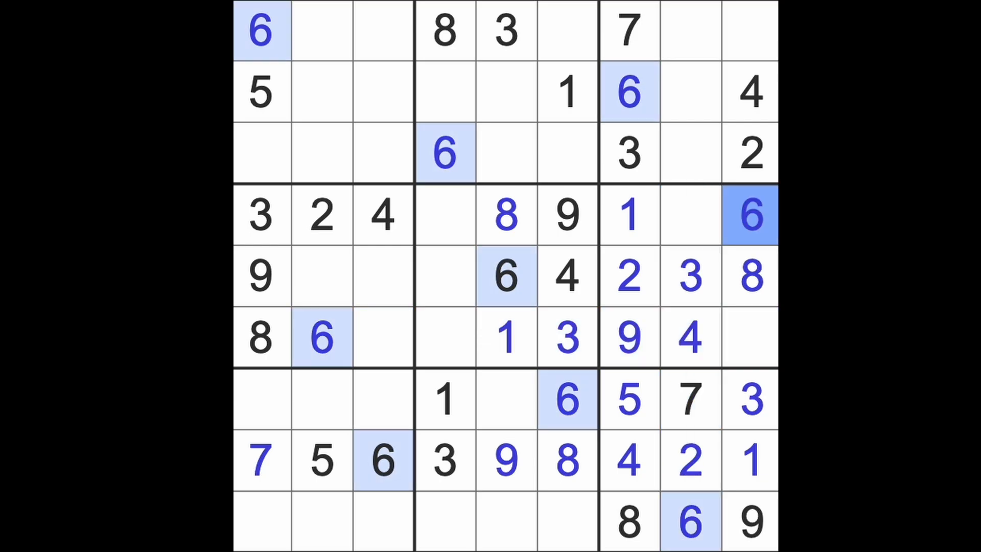
{"action": "key", "text": "Escape"}
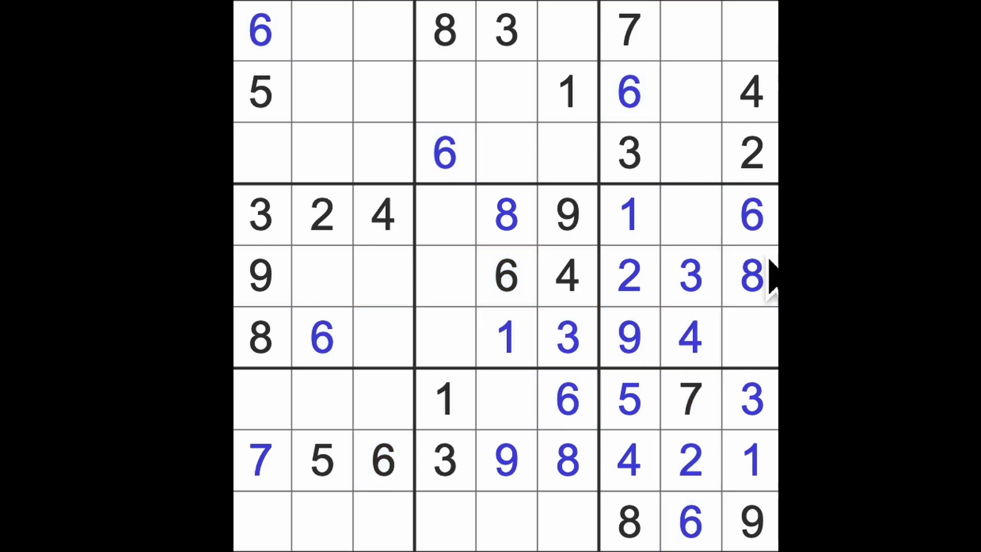
Step: Enter a 7 in row 6 column 9, a 5 in row 4 column 8 and a 7 in row 4 column 4
{"action": "left_click", "coordinate": [691, 215]}
{"action": "left_click", "coordinate": [750, 337], "text": "ctrl"}
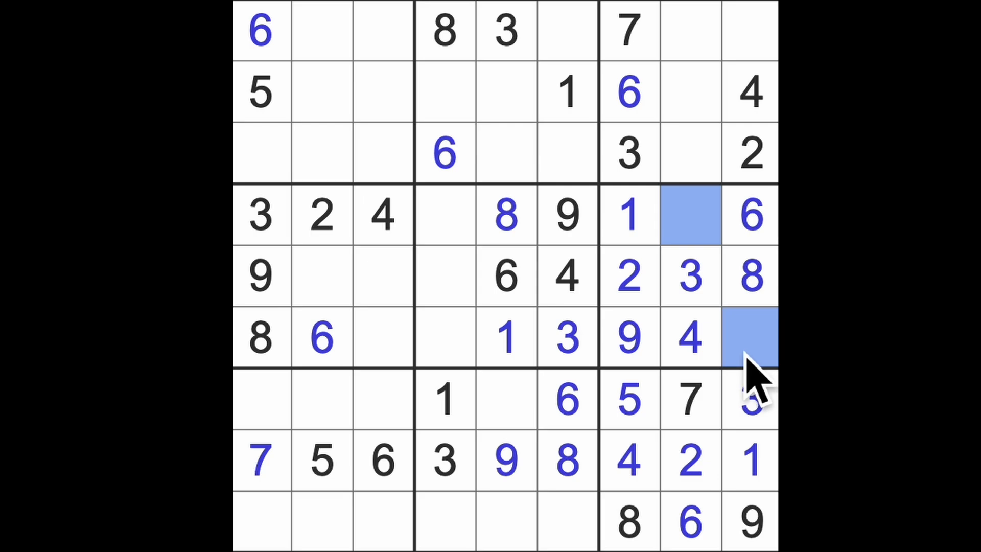
{"action": "left_click_drag", "start_coordinate": [693, 418], "coordinate": [693, 230]}
{"action": "left_click", "coordinate": [755, 341]}
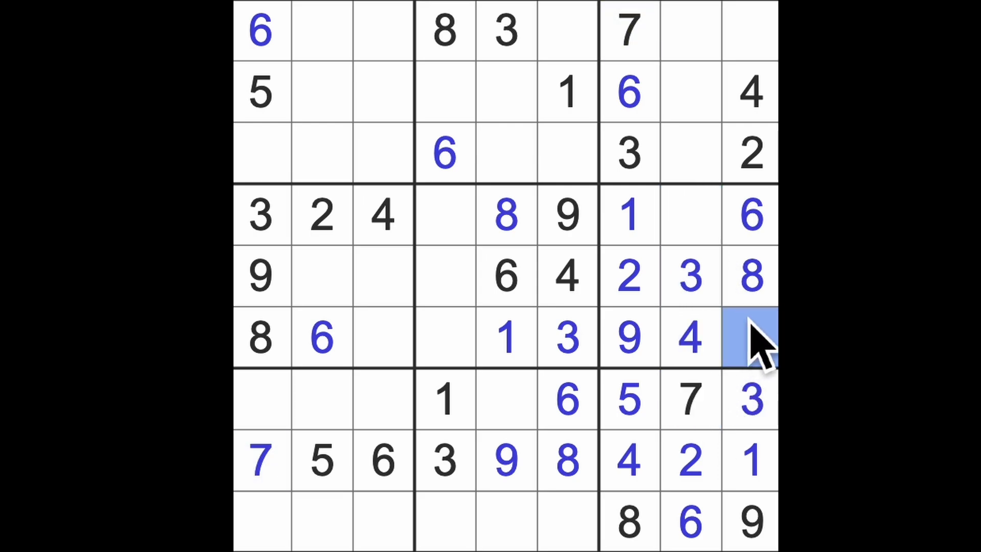
{"action": "type", "text": "7"}
{"action": "left_click", "coordinate": [693, 219]}
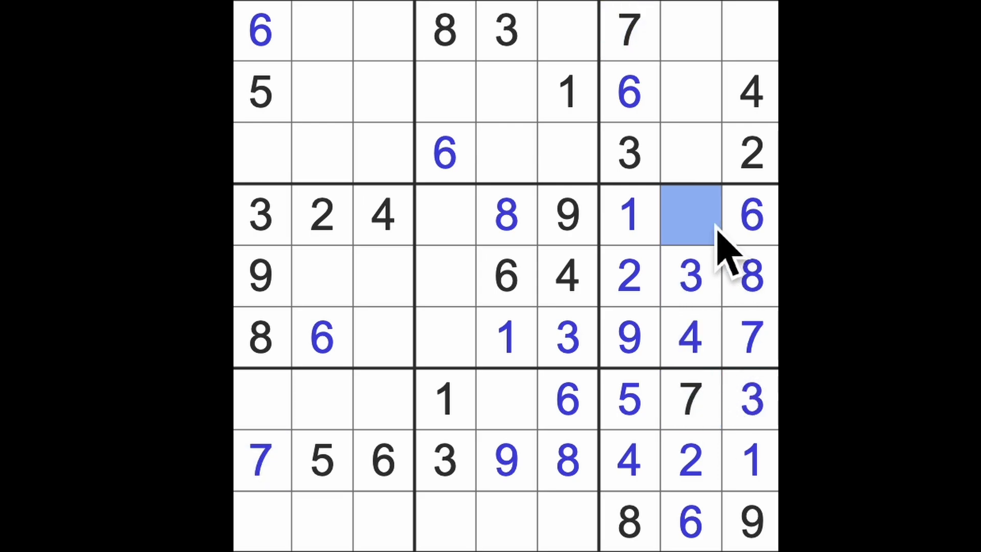
{"action": "type", "text": "5"}
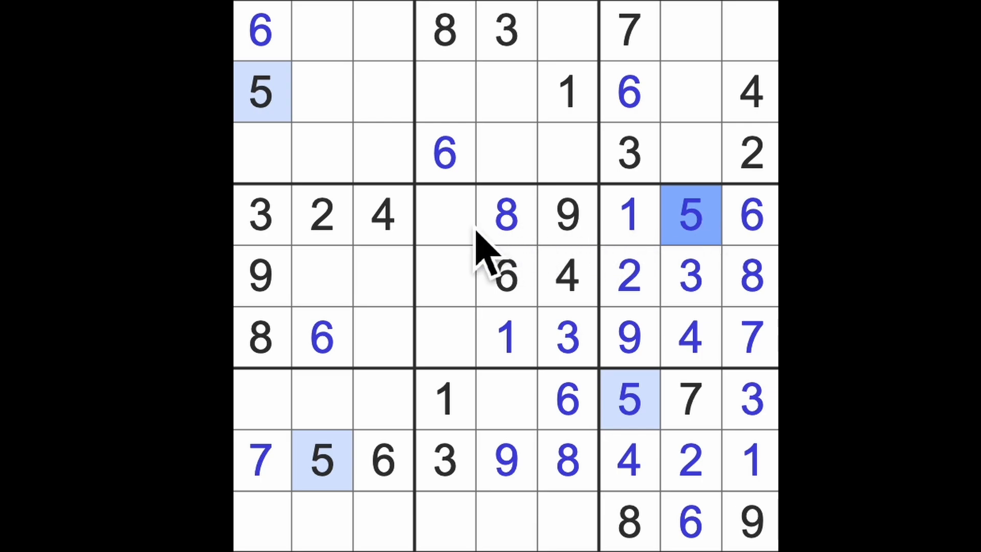
{"action": "left_click", "coordinate": [460, 230]}
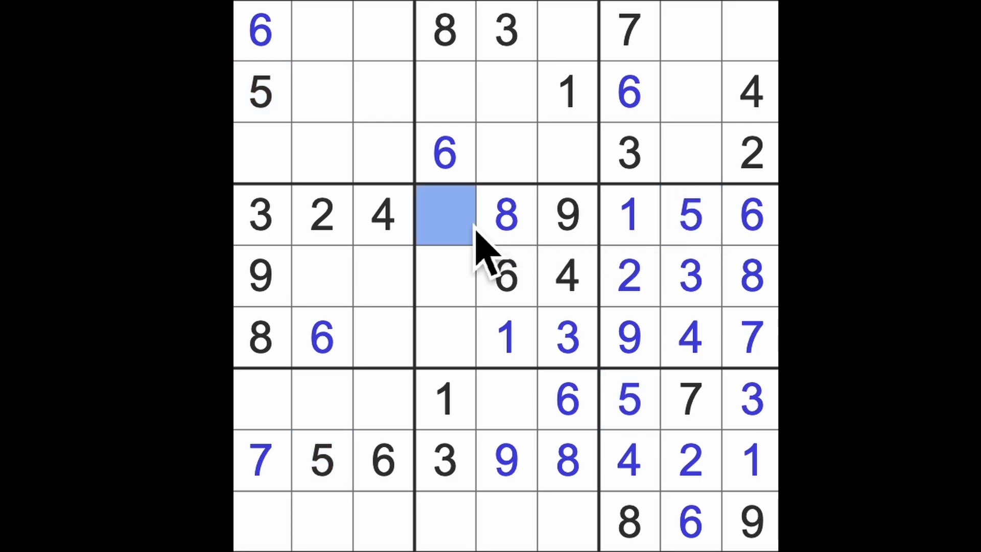
{"action": "type", "text": "7"}
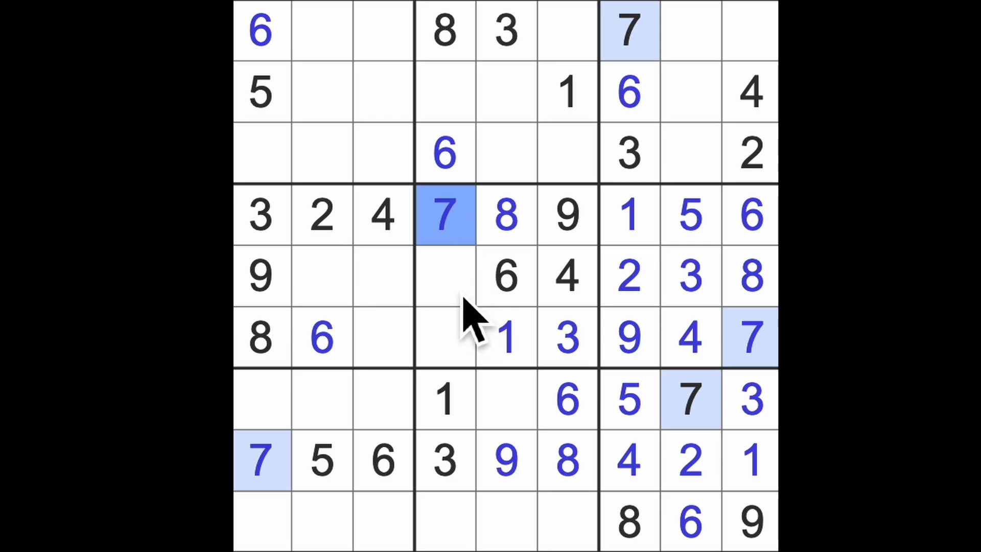
Step: Enter a 2 in row 6 column 4 and 5s in row 5 column 4 and row 6 column 3
{"action": "left_click_drag", "start_coordinate": [464, 303], "coordinate": [461, 353]}
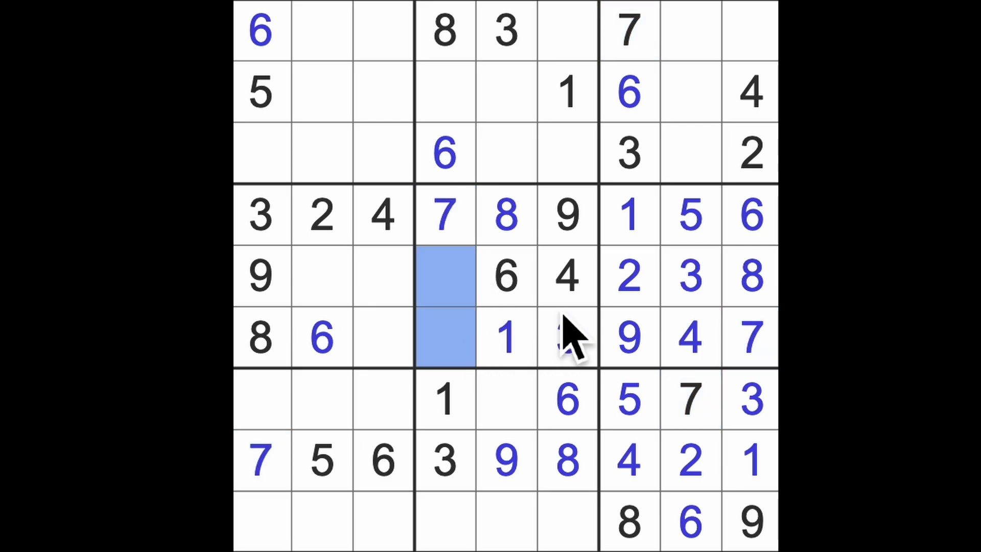
{"action": "left_click_drag", "start_coordinate": [609, 299], "coordinate": [459, 295]}
{"action": "left_click", "coordinate": [452, 337]}
{"action": "type", "text": "2"}
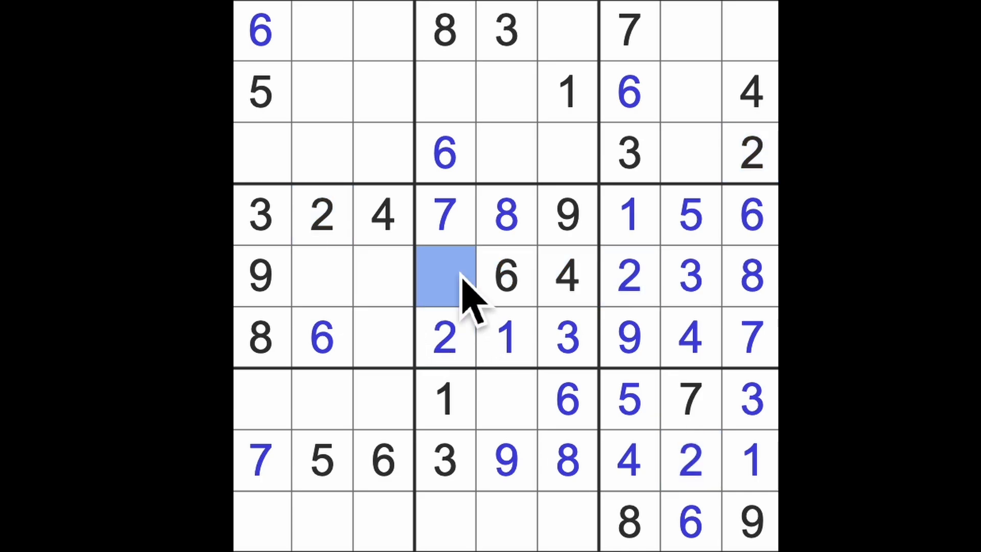
{"action": "type", "text": "5"}
{"action": "left_click", "coordinate": [383, 337]}
{"action": "type", "text": "5"}
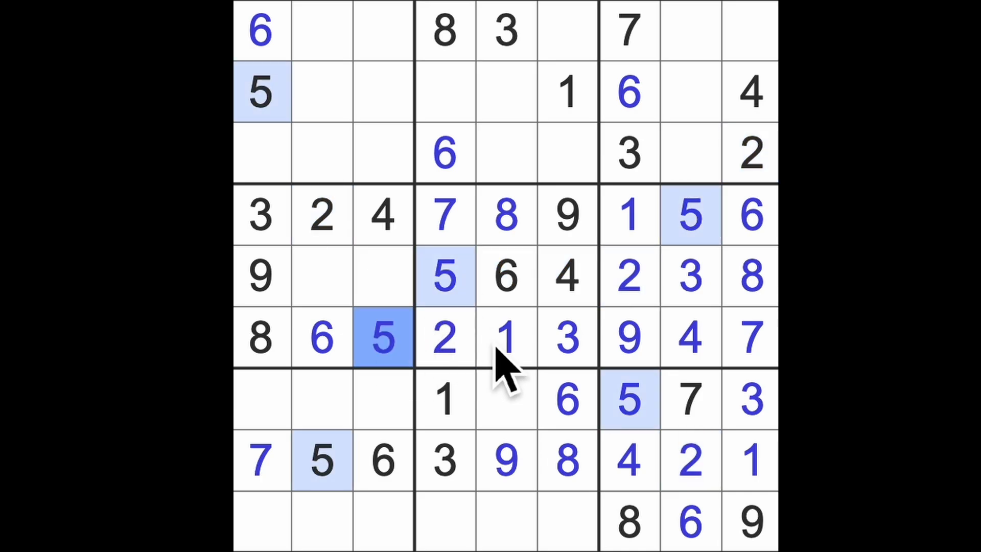
{"action": "left_click_drag", "start_coordinate": [390, 287], "coordinate": [330, 291]}
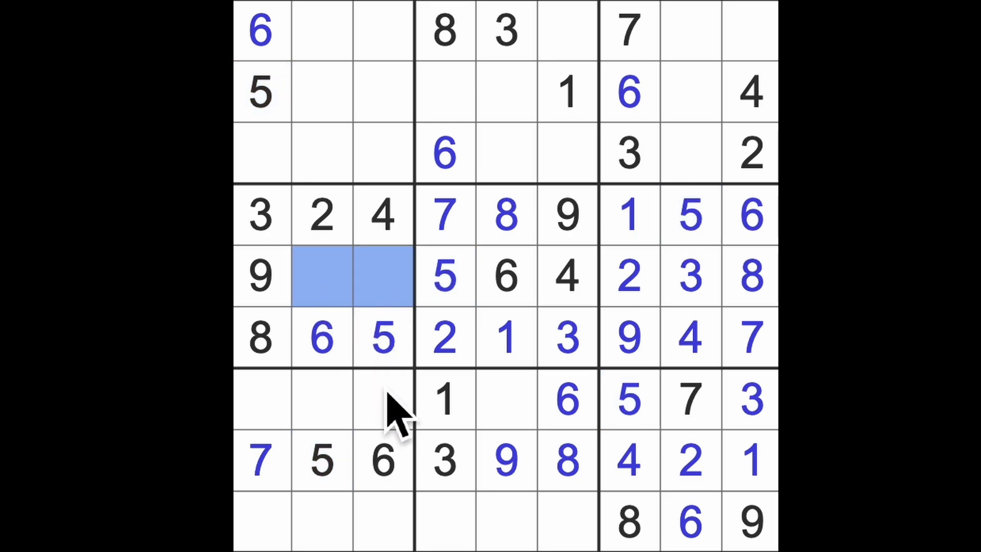
Step: Fill the top-right cell r1c9 with 5, then place 4 at r9c4
{"action": "key", "text": "Escape"}
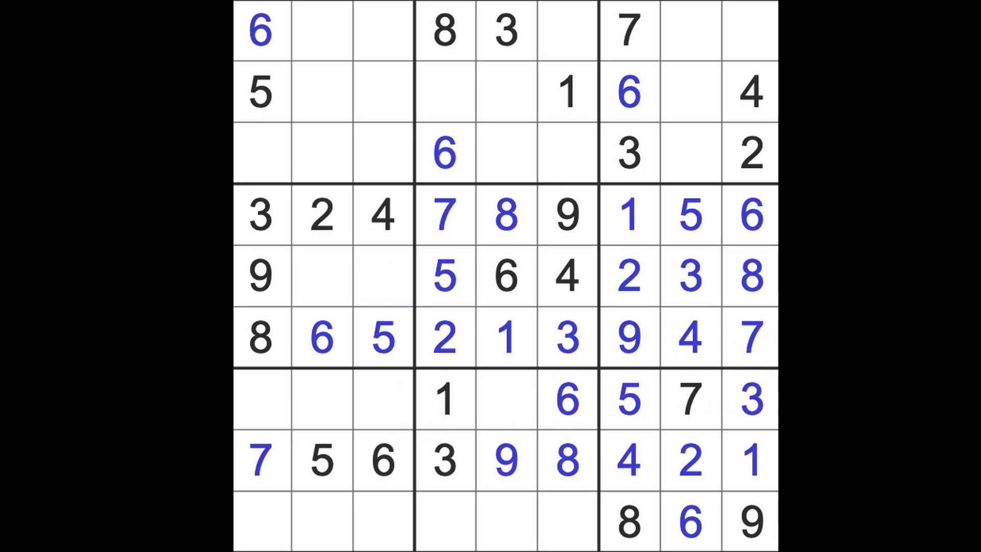
{"action": "left_click", "coordinate": [750, 30]}
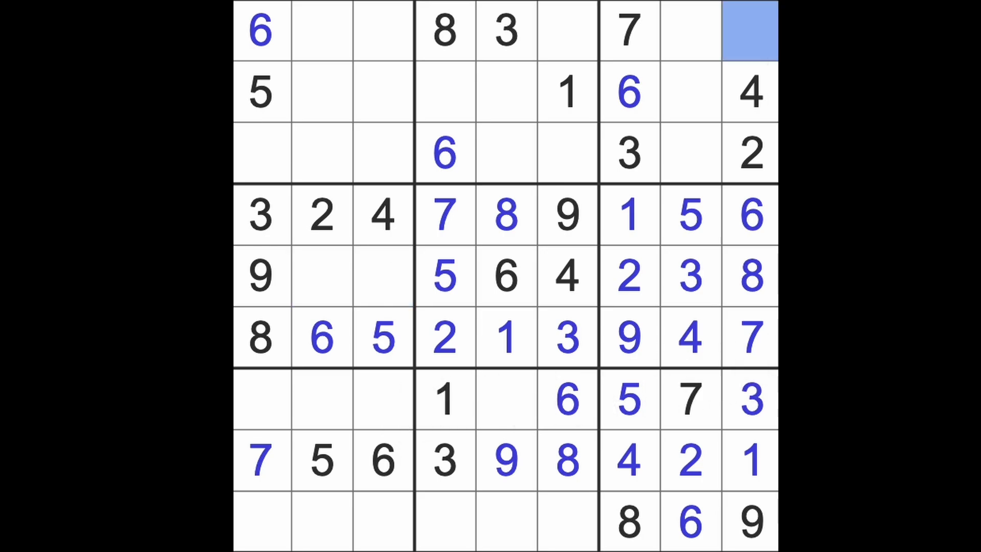
{"action": "type", "text": "5"}
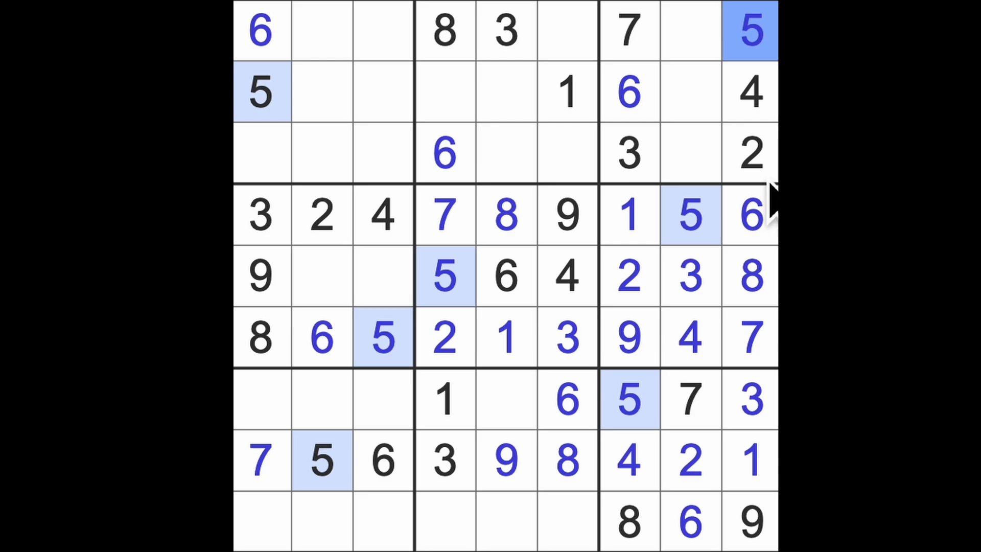
{"action": "left_click", "coordinate": [751, 92]}
{"action": "left_click_drag", "start_coordinate": [751, 92], "coordinate": [444, 92]}
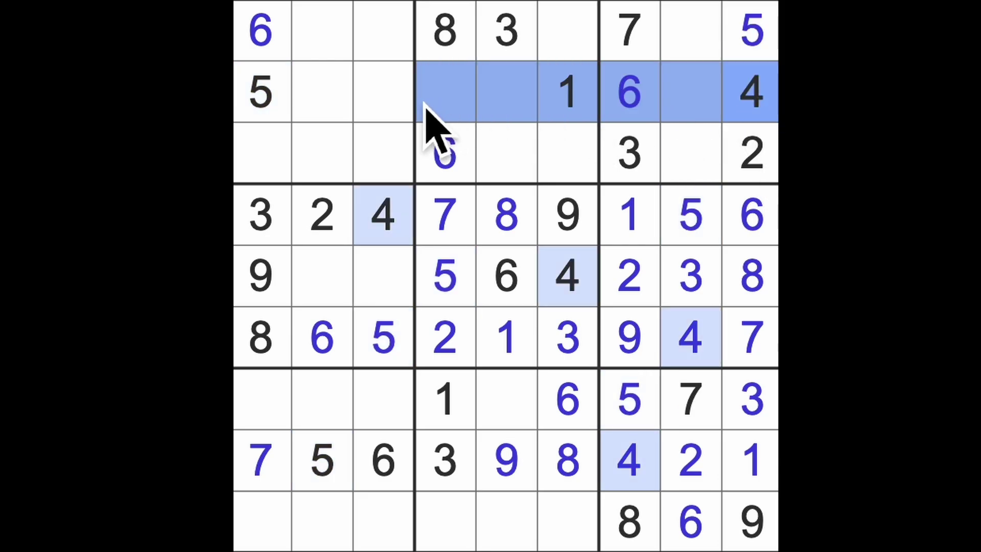
{"action": "left_click", "coordinate": [446, 529]}
{"action": "key", "text": "4"}
Step: Place 9 at r2c4 and 8 at r2c8, then review the empty cells in rows 3 and 7
{"action": "left_click", "coordinate": [461, 116]}
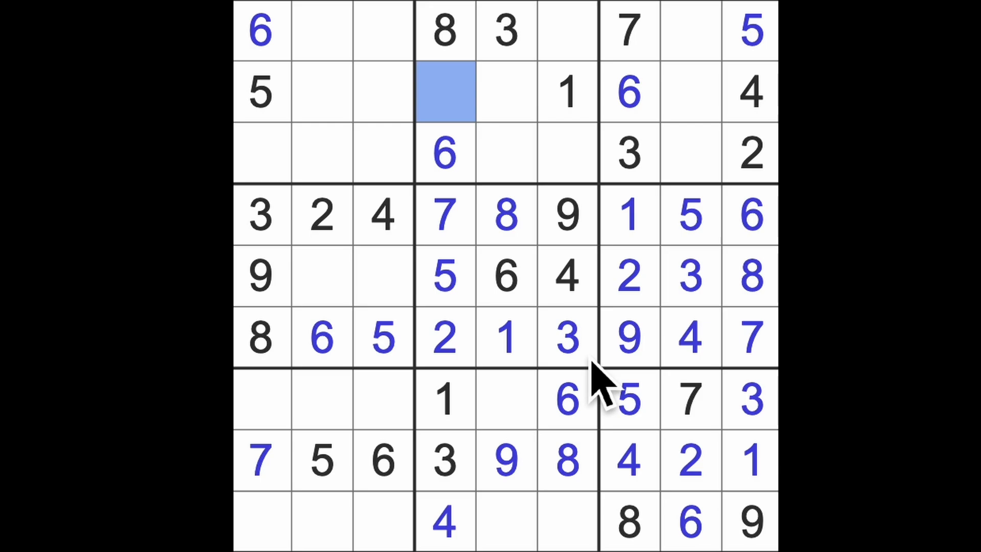
{"action": "key", "text": "9"}
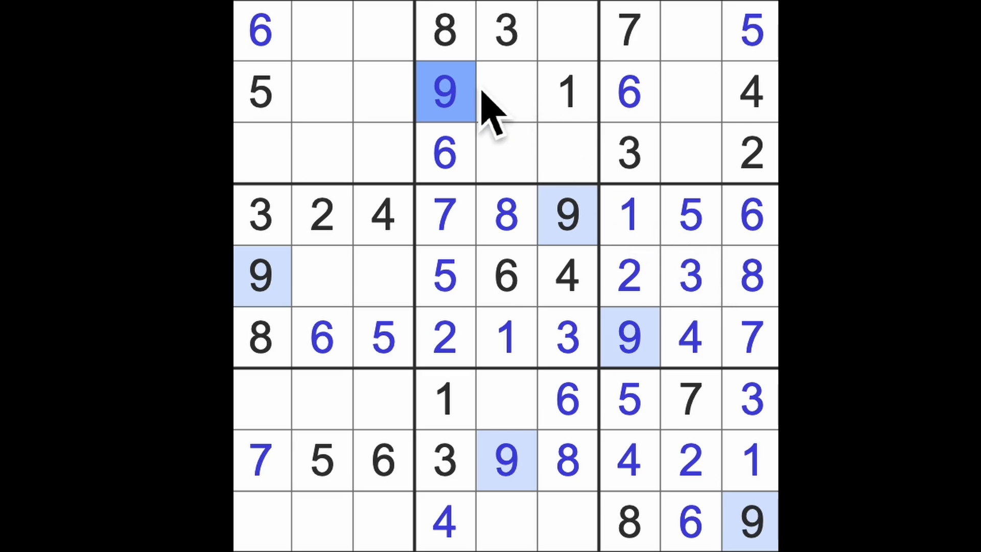
{"action": "left_click_drag", "start_coordinate": [475, 107], "coordinate": [693, 126]}
{"action": "left_click", "coordinate": [690, 153]}
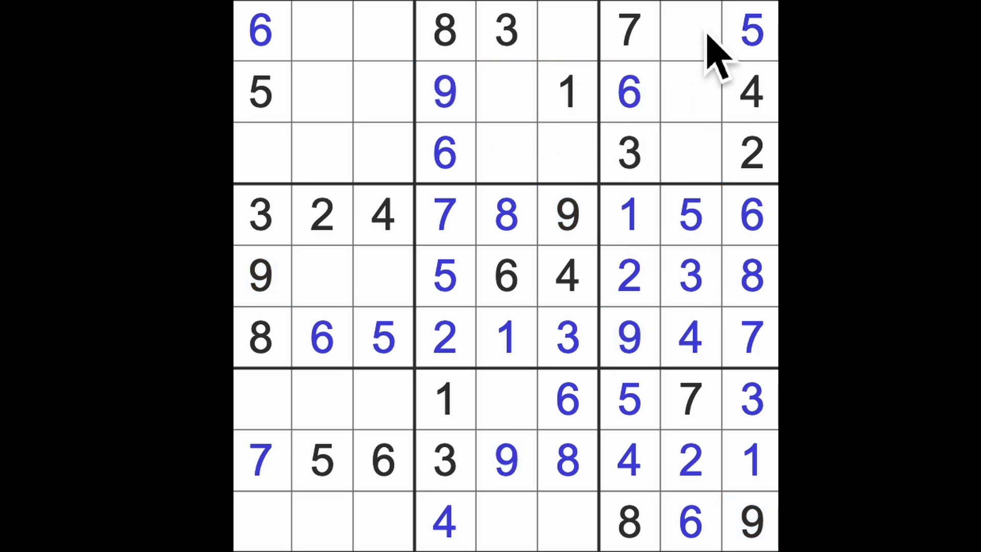
{"action": "left_click", "coordinate": [706, 31], "text": "ctrl"}
{"action": "left_click", "coordinate": [692, 92]}
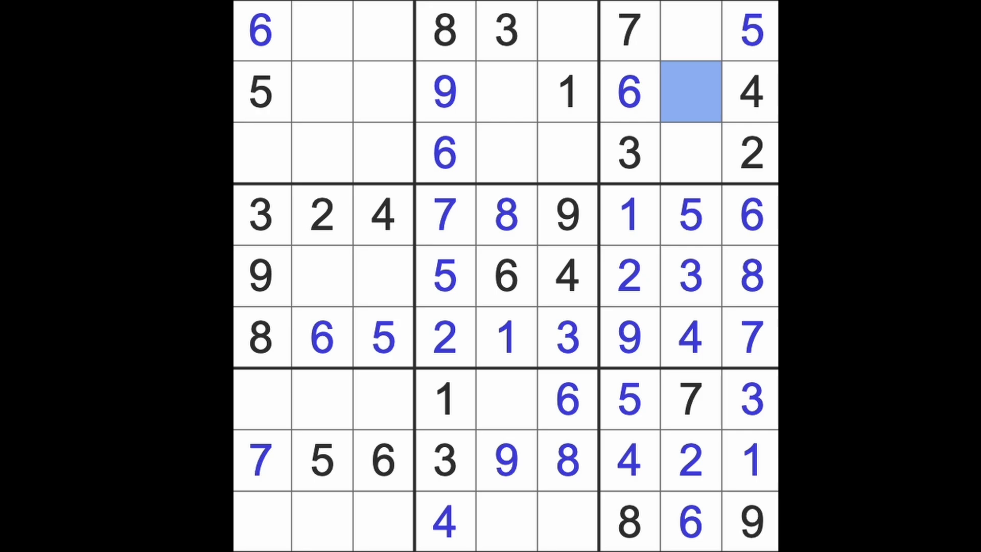
{"action": "type", "text": "8"}
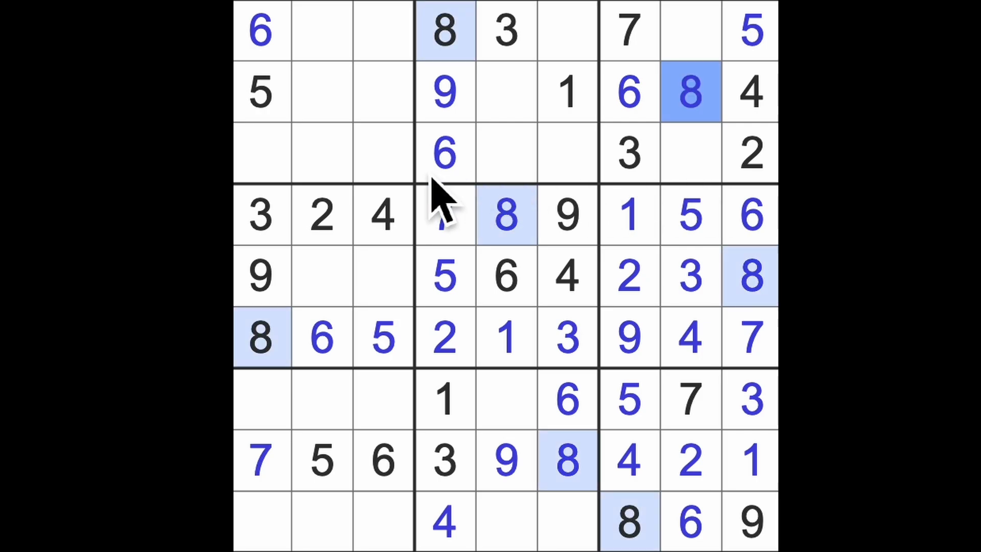
{"action": "left_click_drag", "start_coordinate": [384, 153], "coordinate": [322, 153]}
{"action": "left_click_drag", "start_coordinate": [322, 398], "coordinate": [390, 406]}
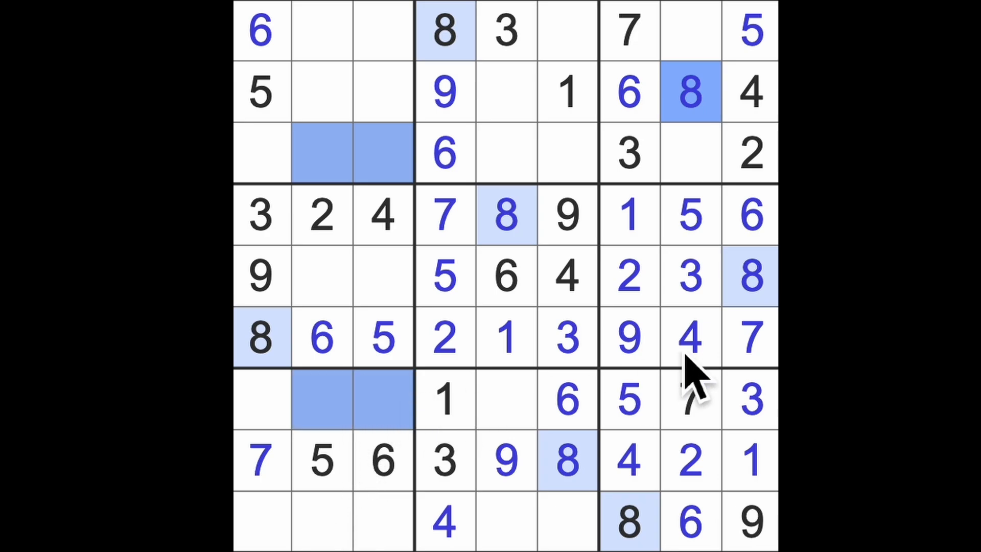
{"action": "key", "text": "Escape"}
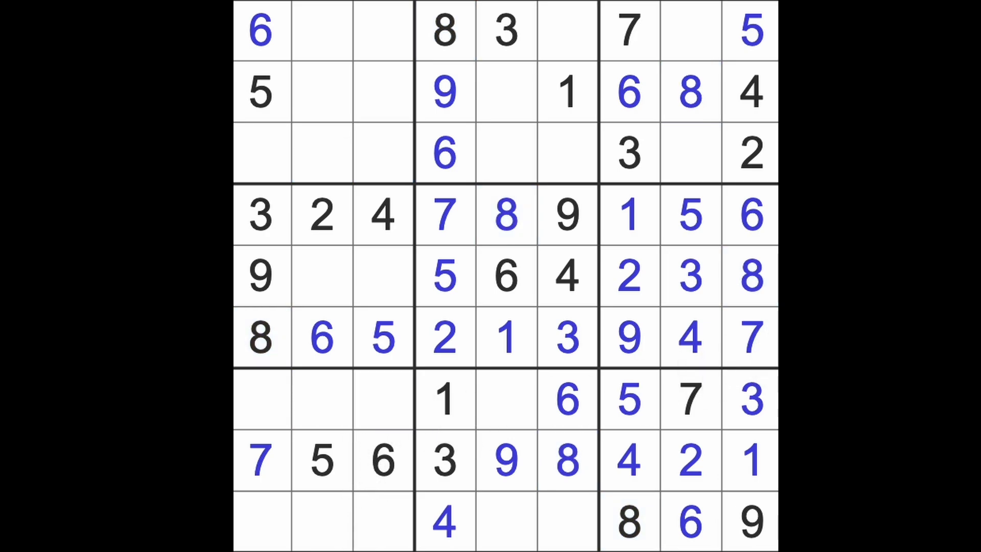
Step: Place 2 at r7c5 after checking the bottom-middle box's empty cells
{"action": "left_click", "coordinate": [506, 398]}
{"action": "left_click", "coordinate": [506, 521], "text": "ctrl"}
{"action": "left_click", "coordinate": [567, 521], "text": "ctrl"}
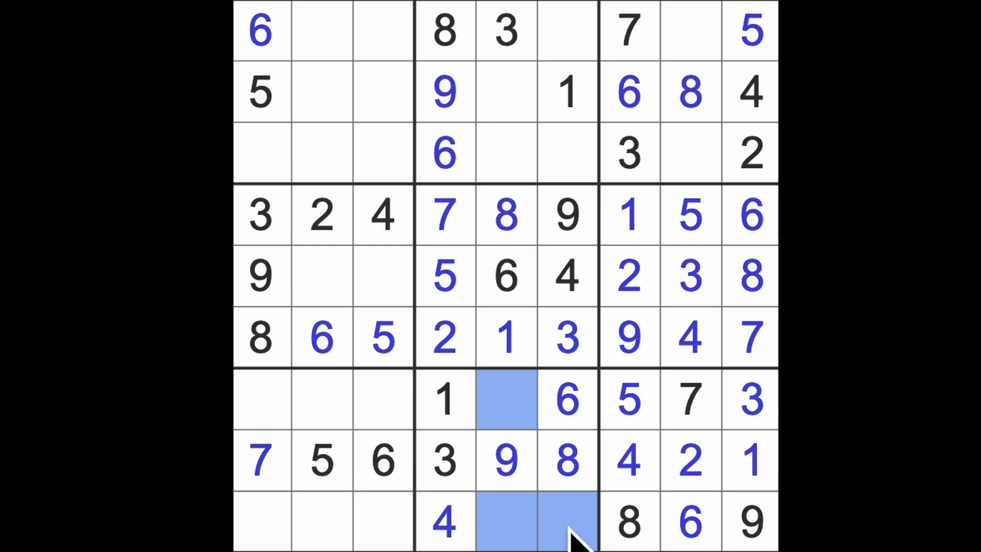
{"action": "left_click_drag", "start_coordinate": [690, 399], "coordinate": [536, 413]}
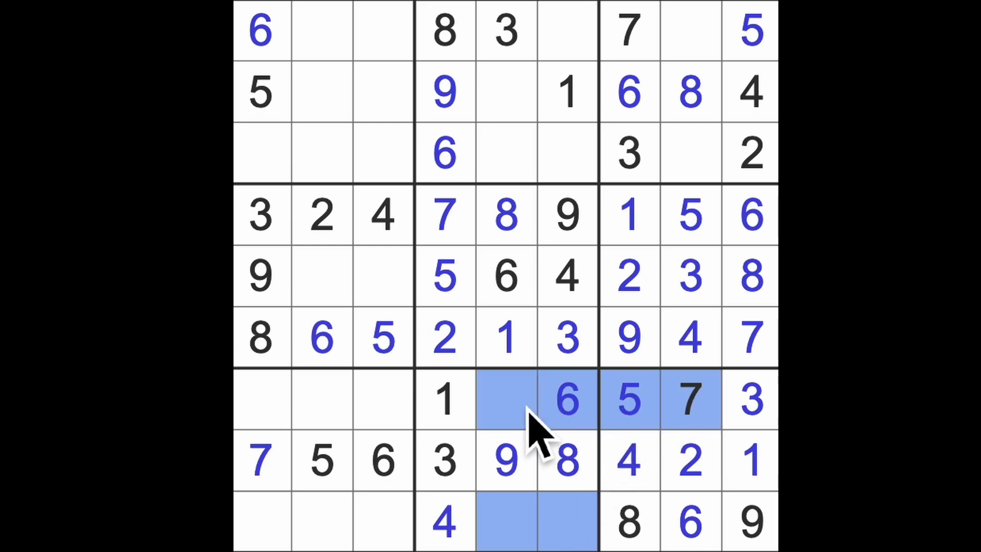
{"action": "left_click", "coordinate": [505, 529]}
{"action": "left_click", "coordinate": [506, 399]}
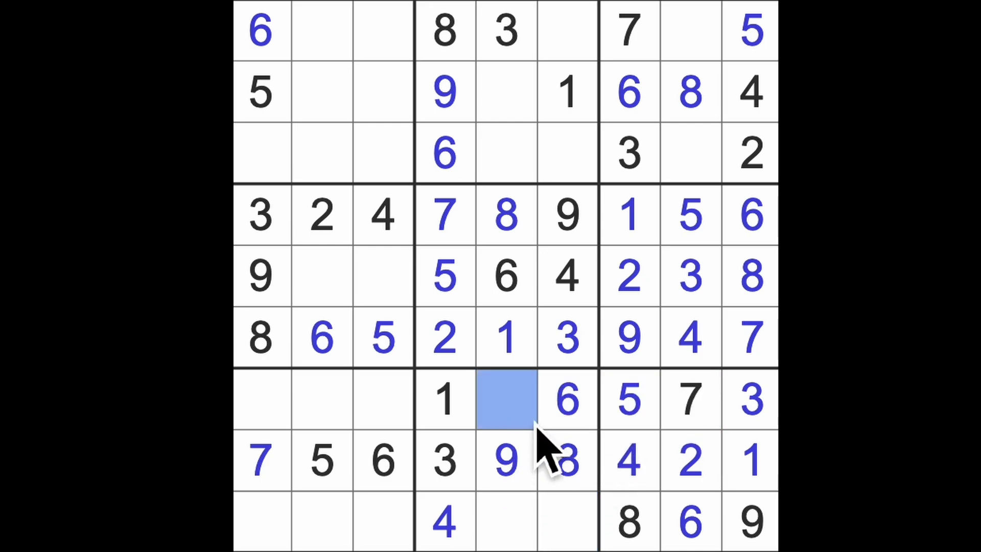
{"action": "type", "text": "2"}
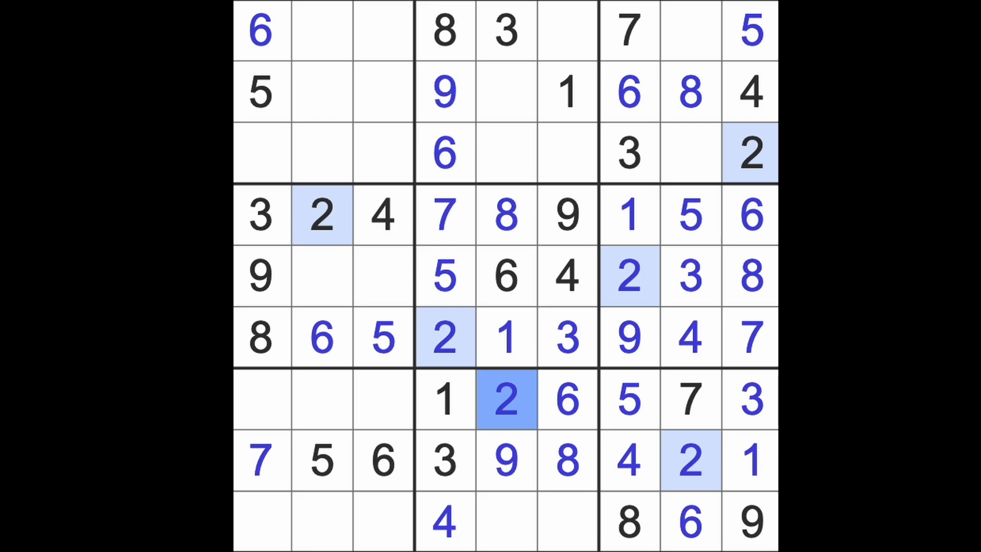
Step: Complete column 1 with 2 at r9c1, 1 at r3c1 and 4 at r7c1
{"action": "left_click_drag", "start_coordinate": [445, 399], "coordinate": [261, 399]}
{"action": "left_click_drag", "start_coordinate": [751, 153], "coordinate": [321, 154]}
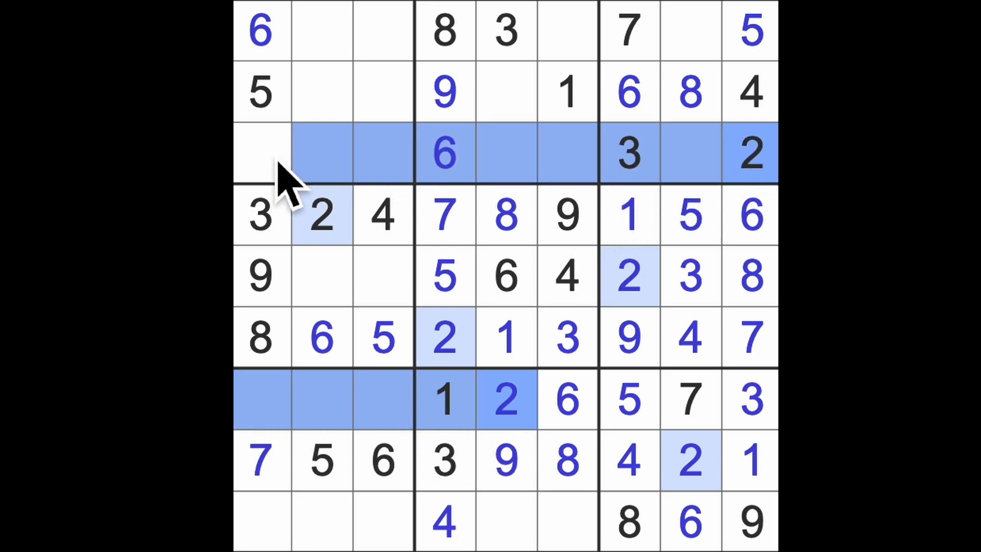
{"action": "left_click", "coordinate": [261, 521]}
{"action": "type", "text": "2"}
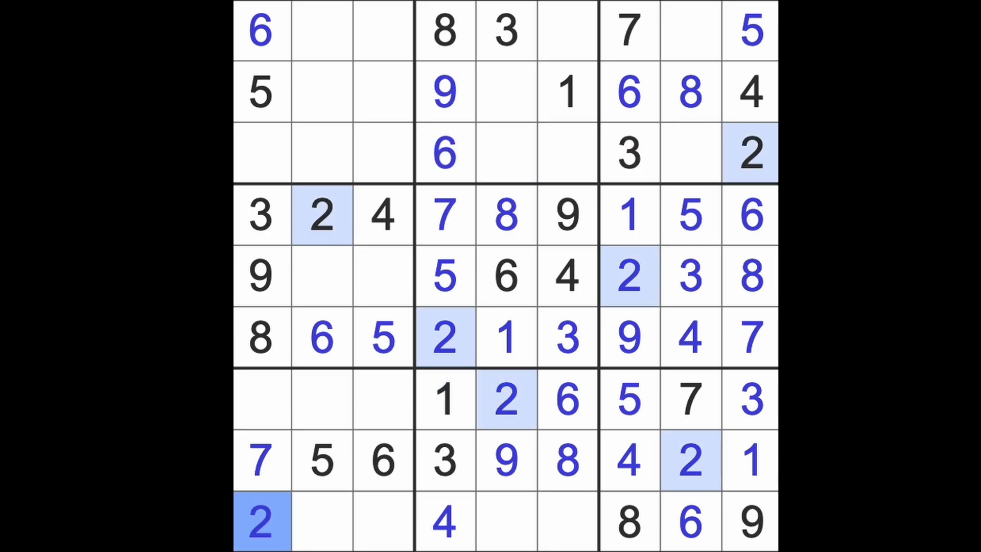
{"action": "left_click_drag", "start_coordinate": [444, 399], "coordinate": [261, 399]}
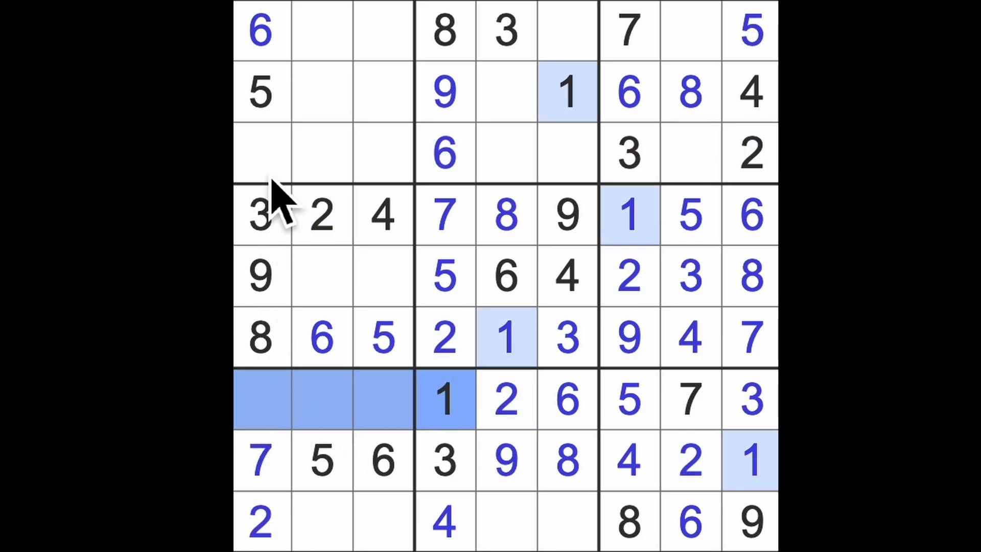
{"action": "left_click", "coordinate": [260, 153]}
{"action": "type", "text": "1"}
{"action": "left_click", "coordinate": [260, 399]}
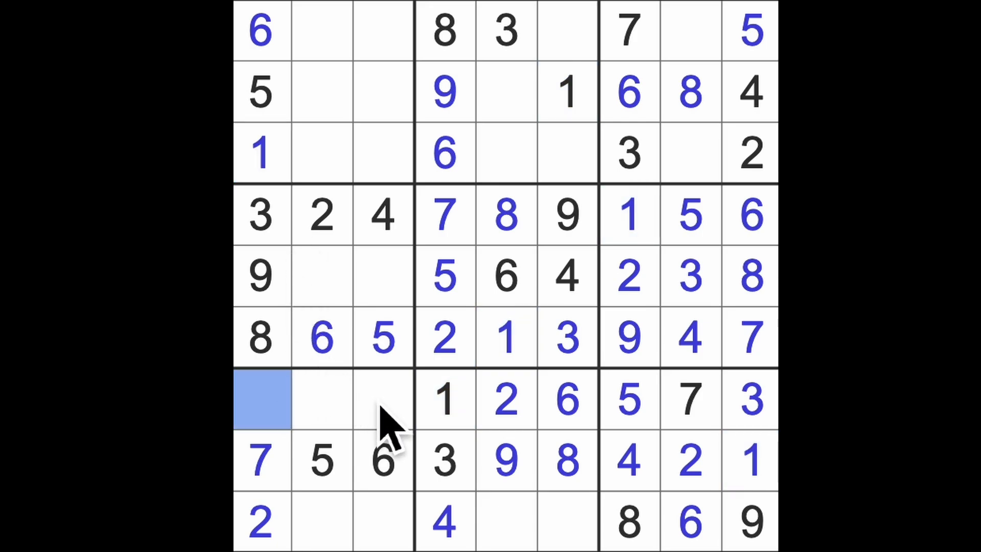
{"action": "type", "text": "4"}
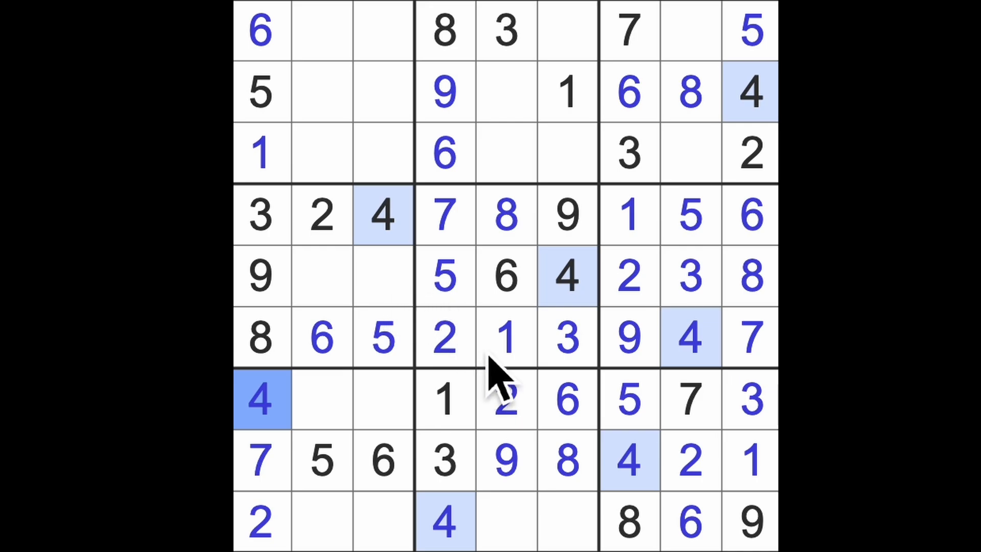
{"action": "left_click_drag", "start_coordinate": [521, 529], "coordinate": [583, 529]}
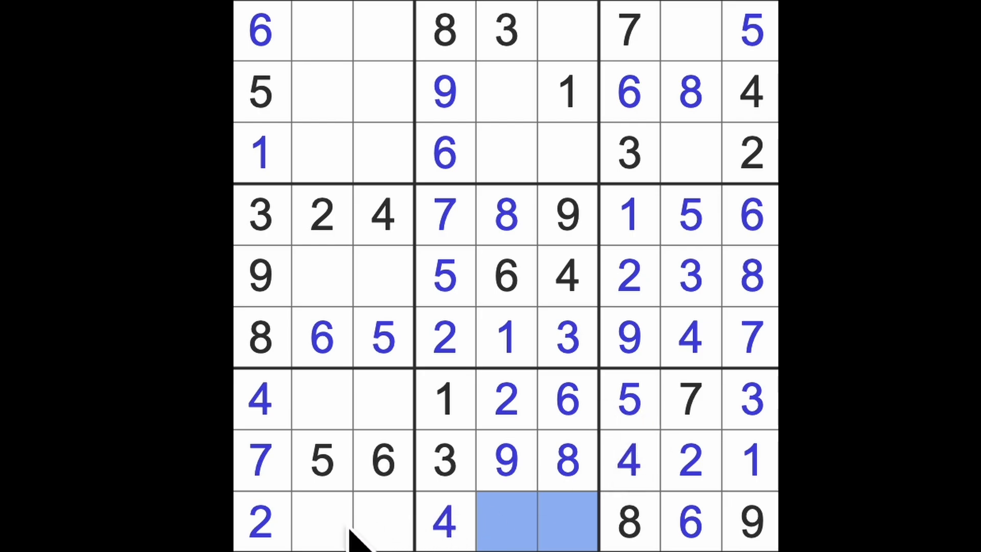
{"action": "left_click_drag", "start_coordinate": [338, 529], "coordinate": [384, 529]}
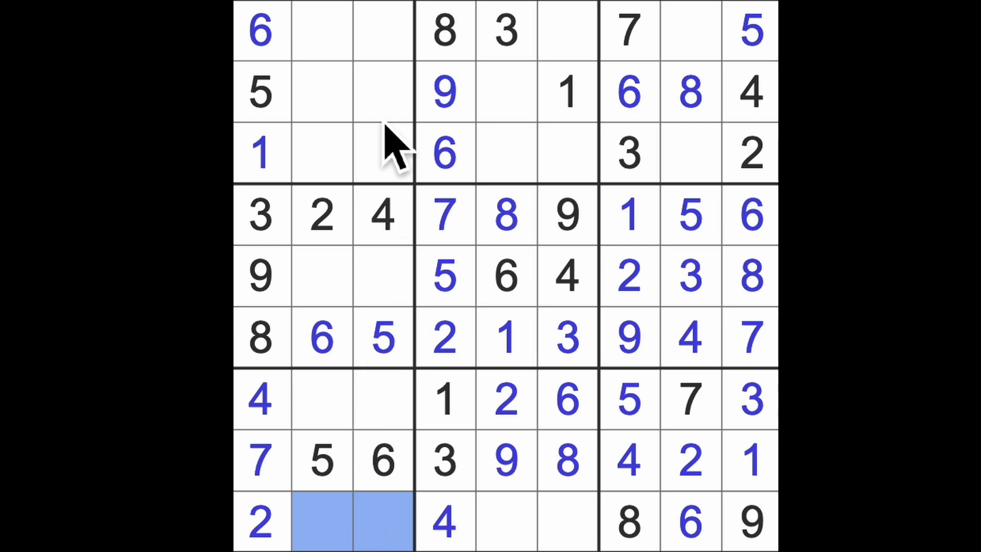
{"action": "key", "text": "Escape"}
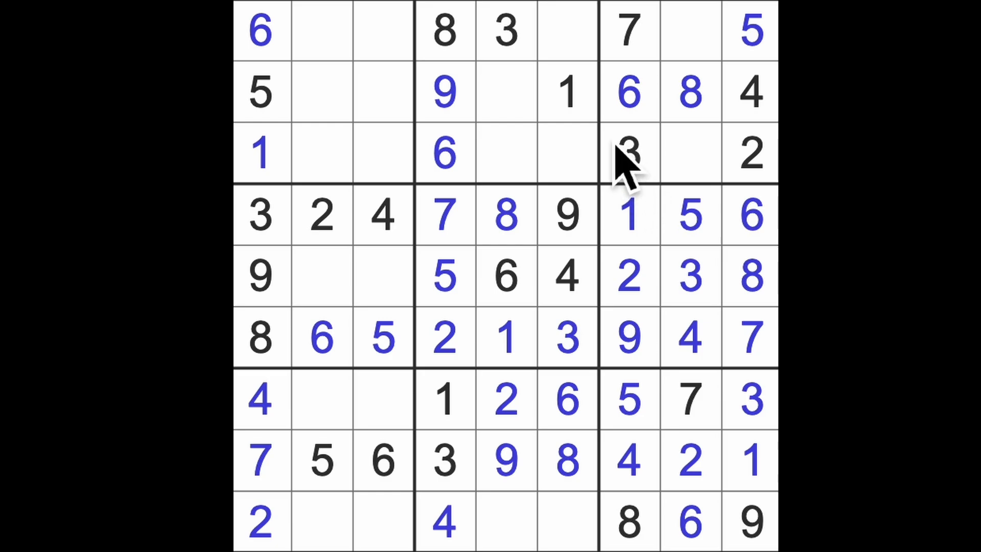
Step: Complete column 8 with 1 at r1c8 and 9 at r3c8, then highlight the 1s and 2s
{"action": "left_click_drag", "start_coordinate": [261, 153], "coordinate": [681, 153]}
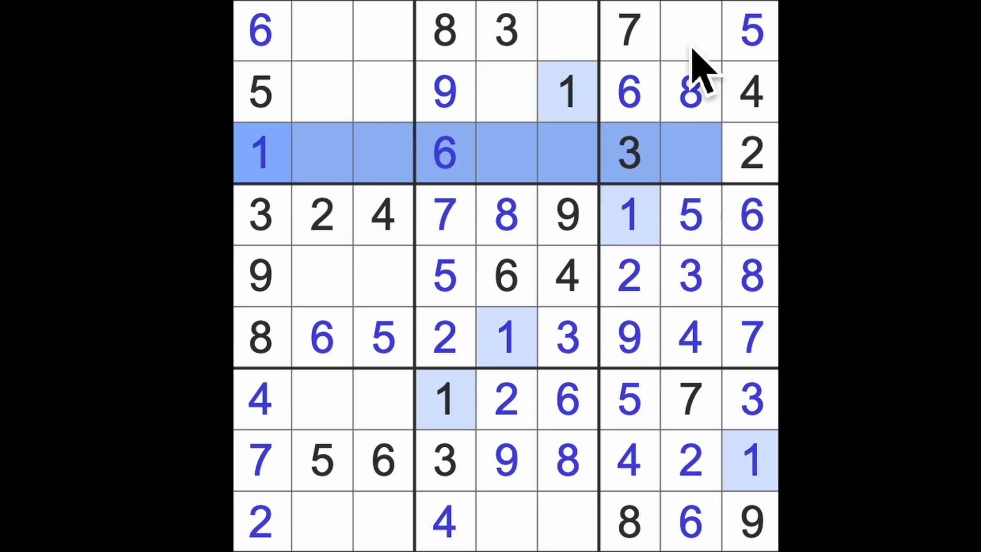
{"action": "left_click", "coordinate": [690, 31]}
{"action": "type", "text": "1"}
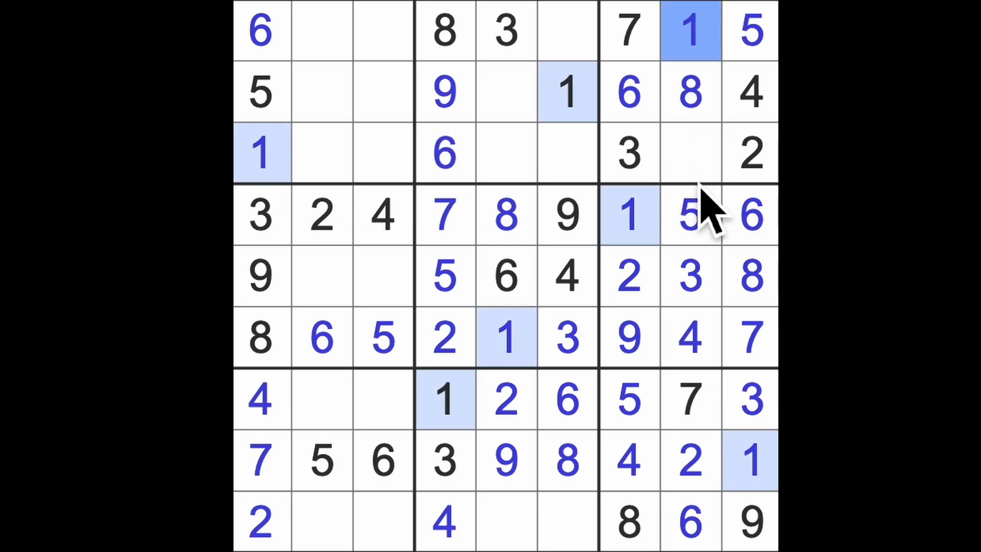
{"action": "left_click", "coordinate": [691, 153]}
{"action": "type", "text": "9"}
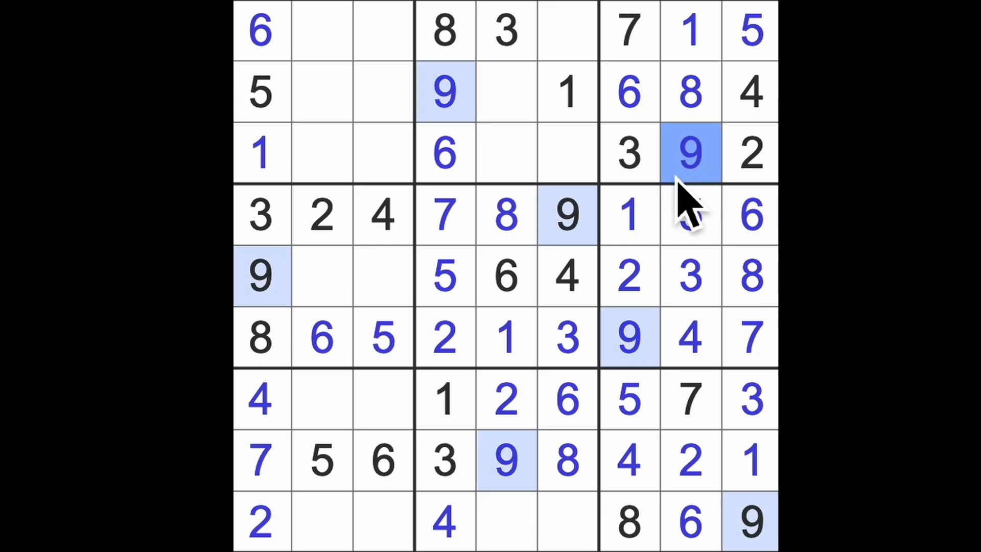
{"action": "left_click", "coordinate": [690, 32]}
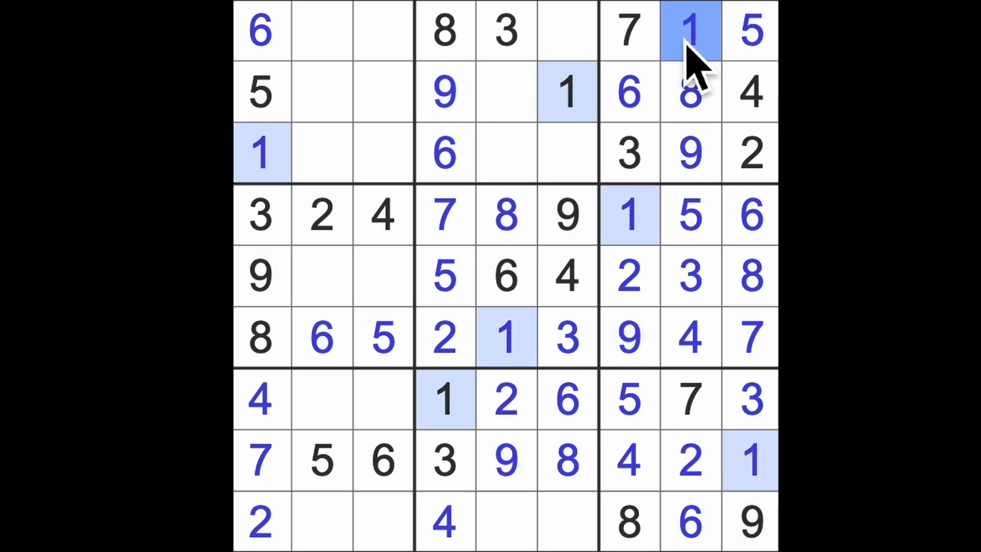
{"action": "left_click", "coordinate": [751, 154]}
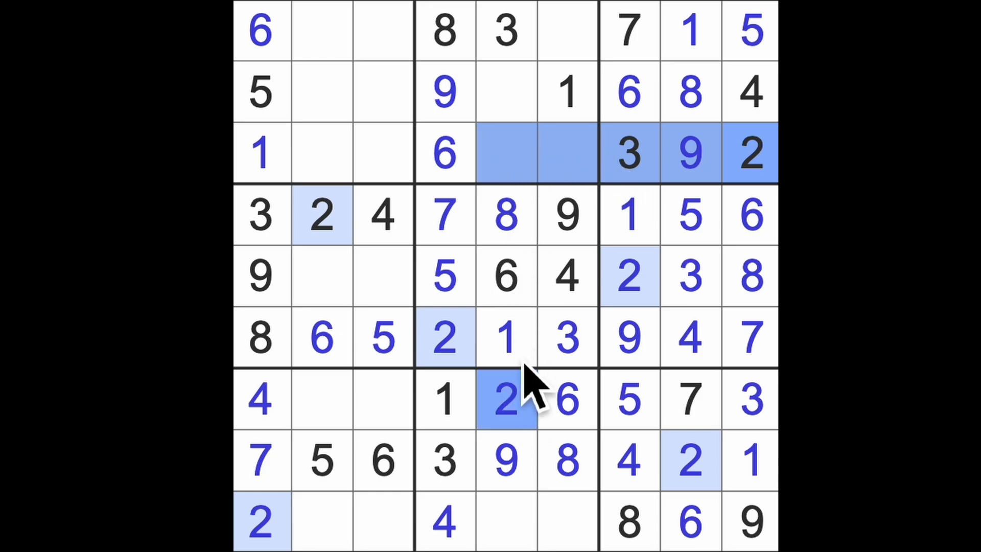
Step: Enter 2 at r2c3, 3 at r2c2 and 7 at r2c5, then 7 at r9c6 and 5 at r9c5
{"action": "left_click", "coordinate": [567, 34]}
{"action": "type", "text": "2"}
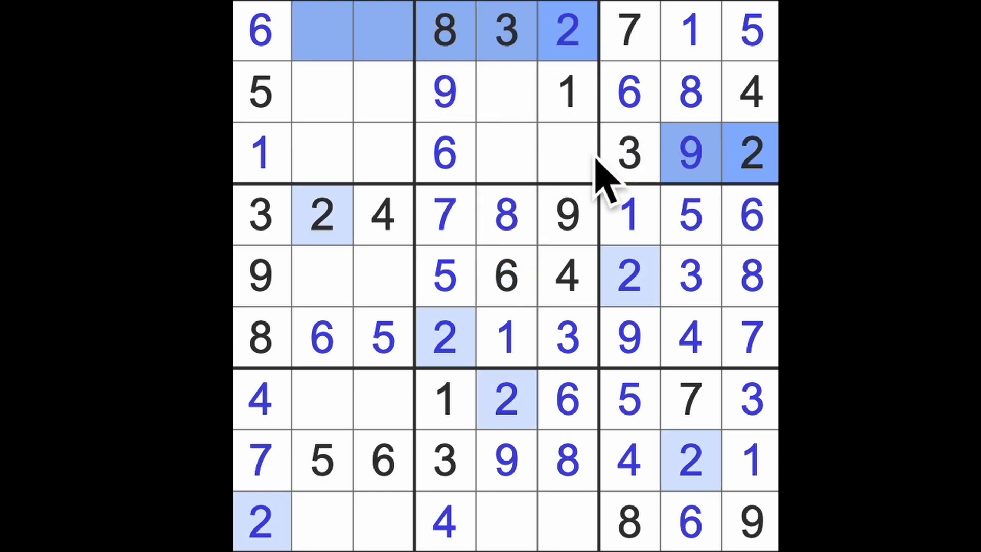
{"action": "left_click", "coordinate": [381, 96]}
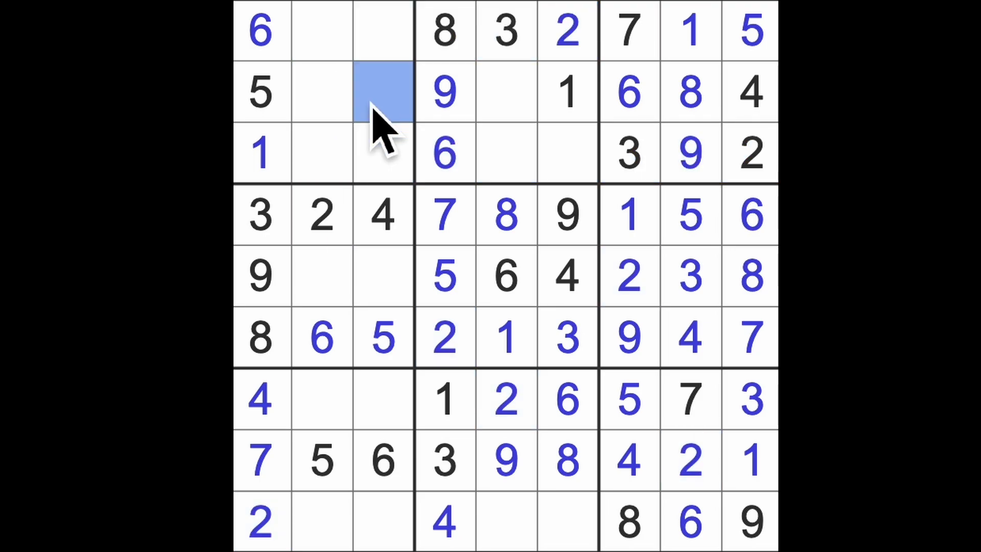
{"action": "type", "text": "2"}
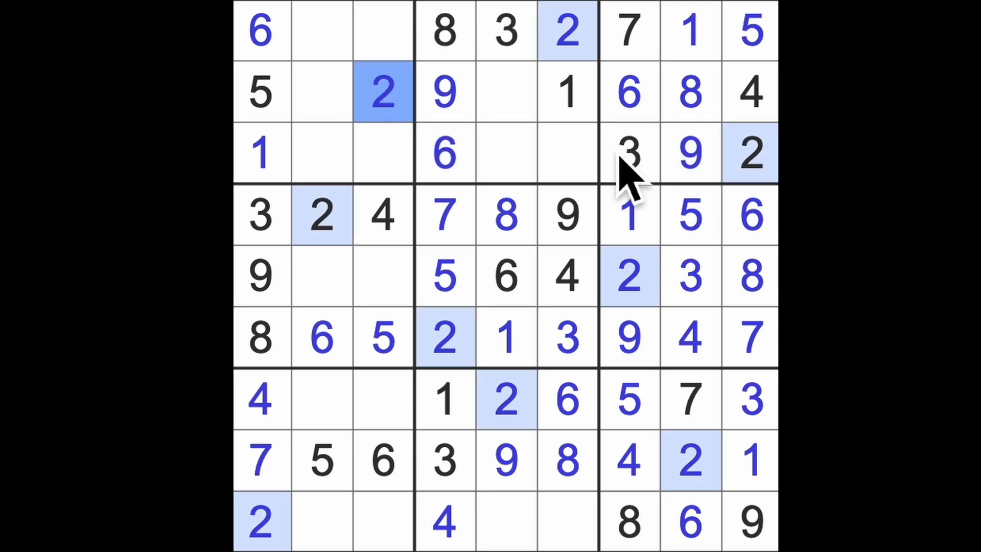
{"action": "left_click", "coordinate": [630, 154]}
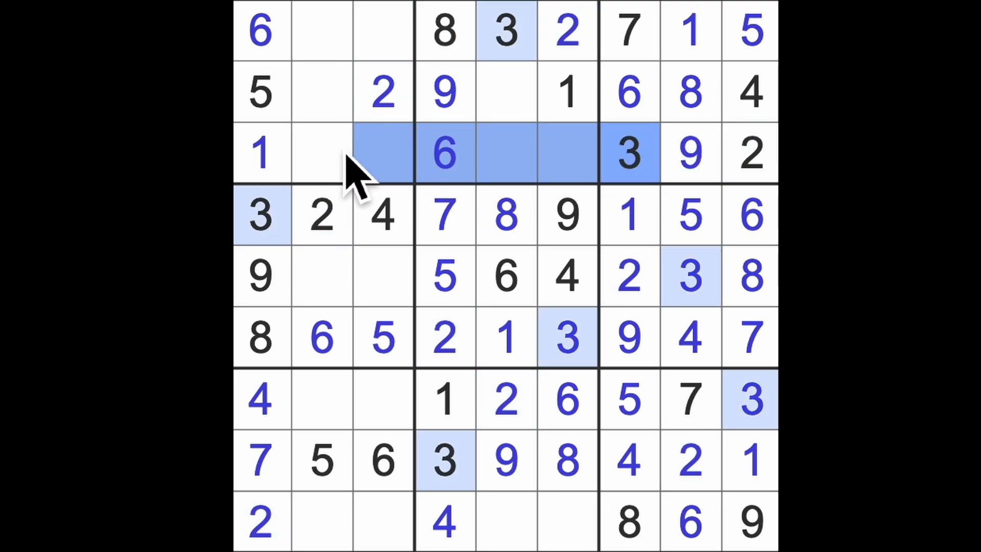
{"action": "left_click", "coordinate": [326, 104]}
{"action": "type", "text": "3"}
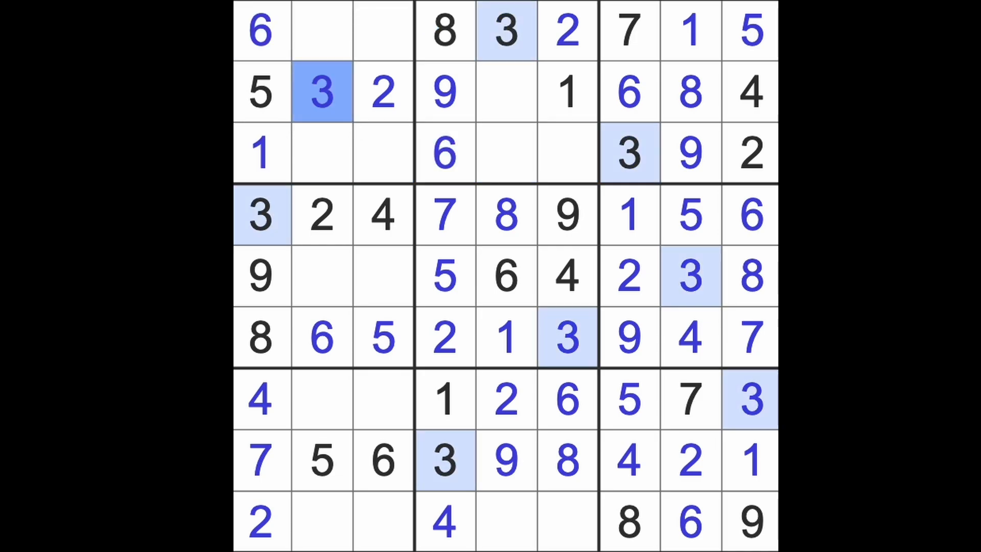
{"action": "left_click", "coordinate": [507, 94]}
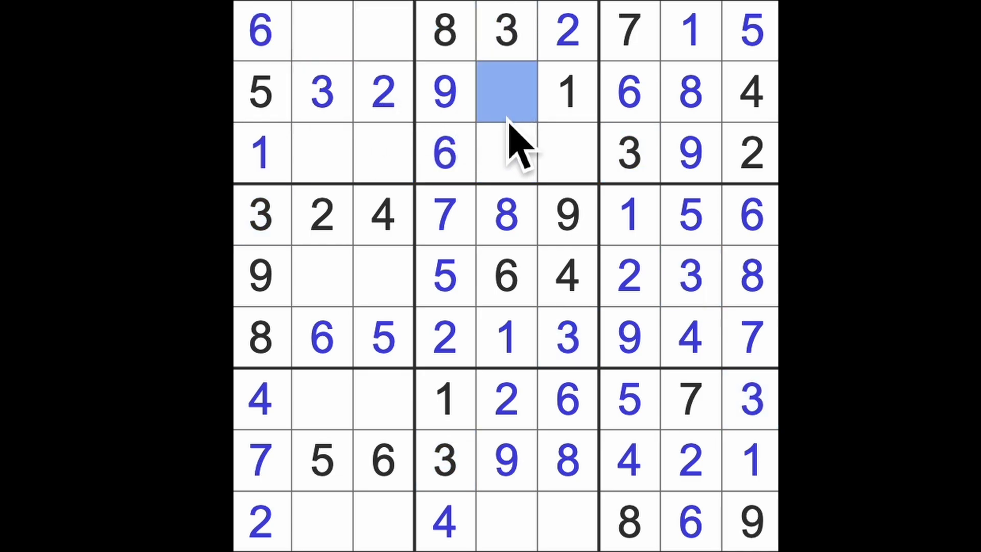
{"action": "type", "text": "7"}
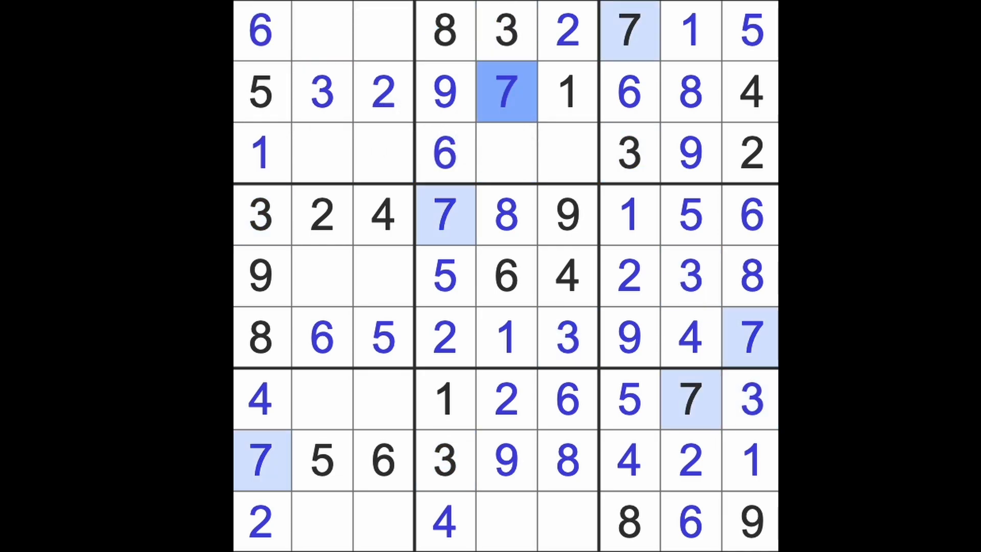
{"action": "left_click", "coordinate": [568, 523]}
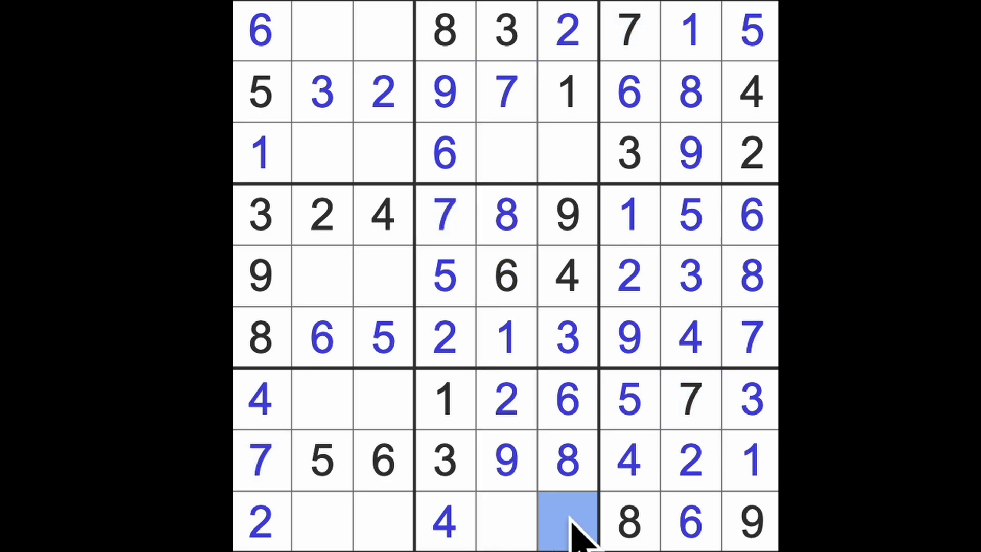
{"action": "type", "text": "7"}
{"action": "left_click", "coordinate": [507, 522]}
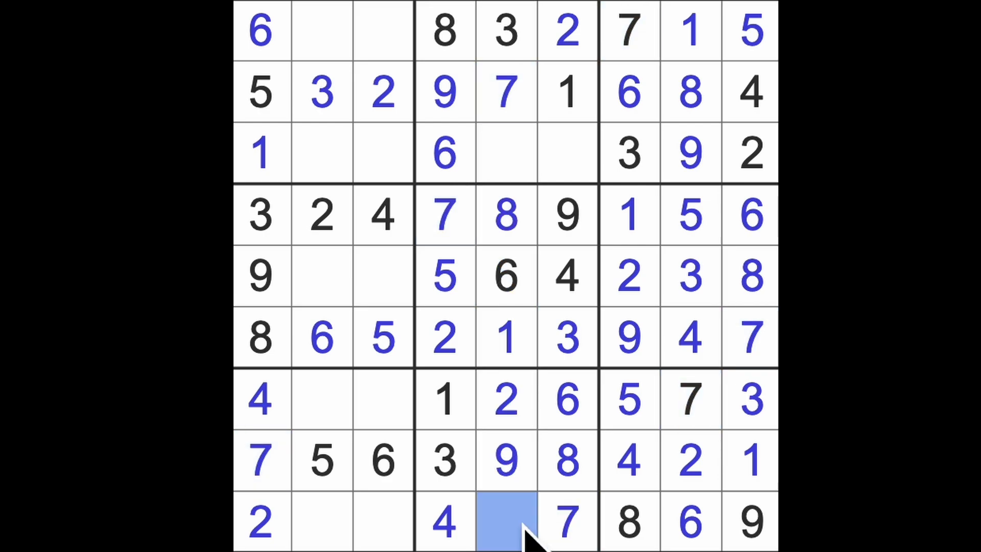
{"action": "type", "text": "5"}
Step: Enter 5 at r3c6 and 4 at r3c5, then complete row 1 with 4 at r1c2 and 9 at r1c3
{"action": "left_click_drag", "start_coordinate": [507, 523], "coordinate": [508, 153]}
{"action": "left_click", "coordinate": [565, 172]}
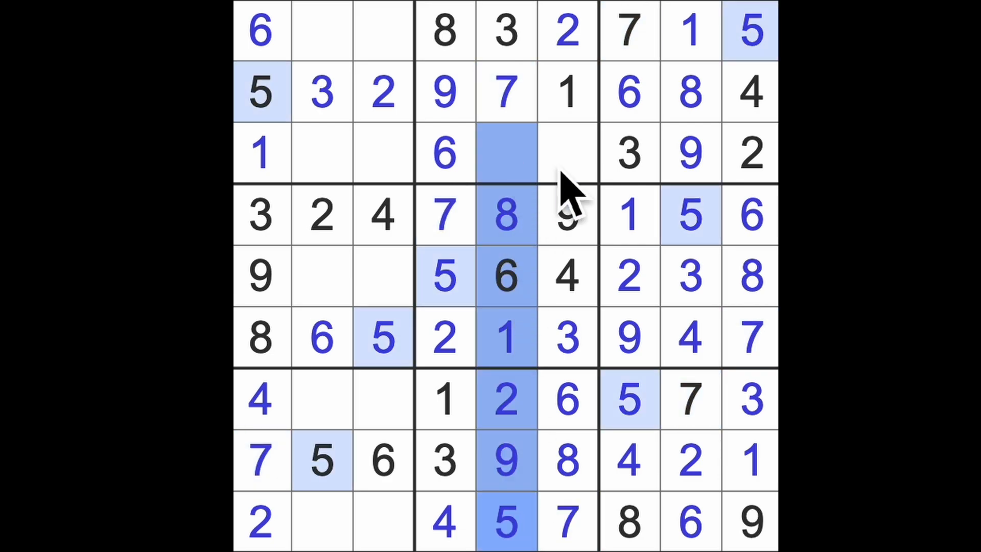
{"action": "type", "text": "5"}
{"action": "left_click", "coordinate": [529, 177]}
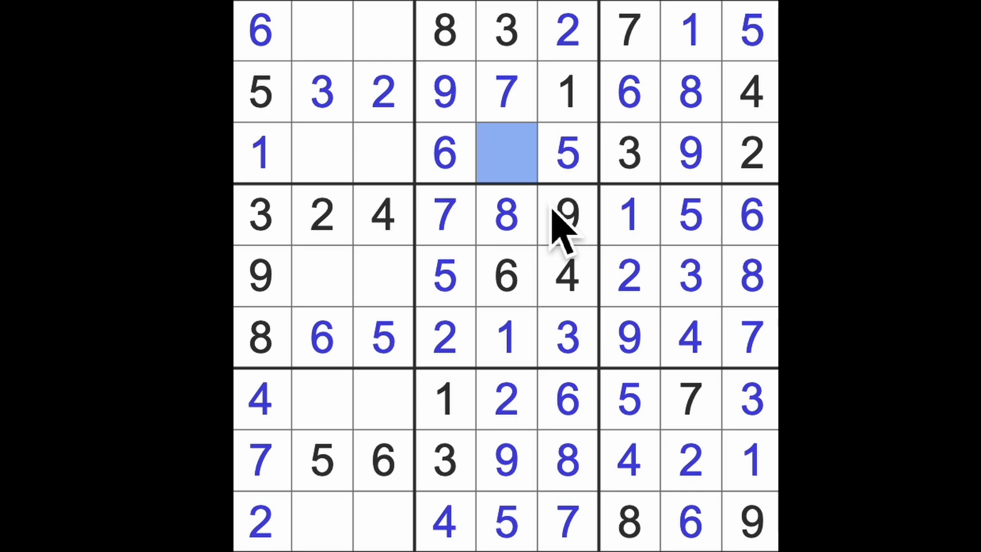
{"action": "type", "text": "4"}
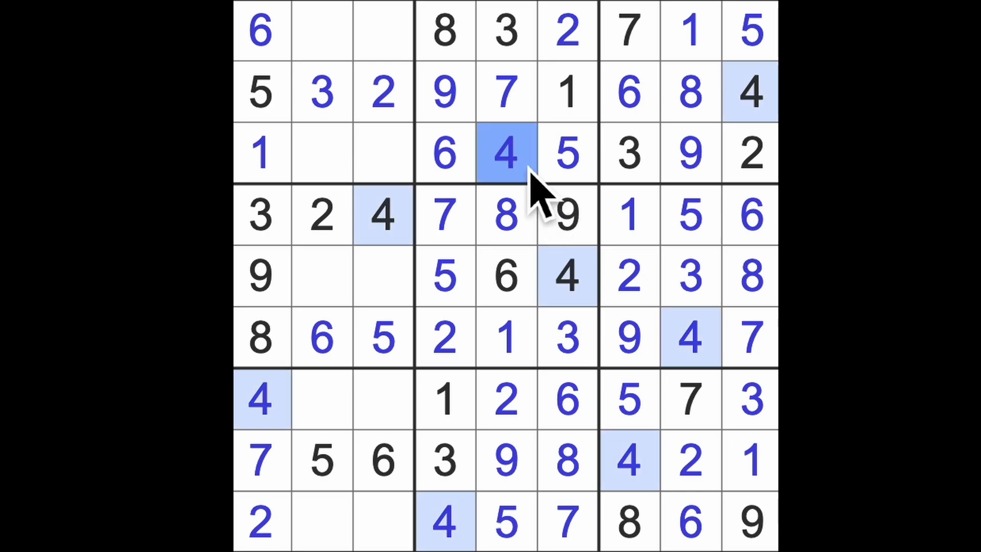
{"action": "left_click_drag", "start_coordinate": [507, 153], "coordinate": [338, 161]}
{"action": "left_click", "coordinate": [384, 215]}
{"action": "left_click", "coordinate": [383, 93]}
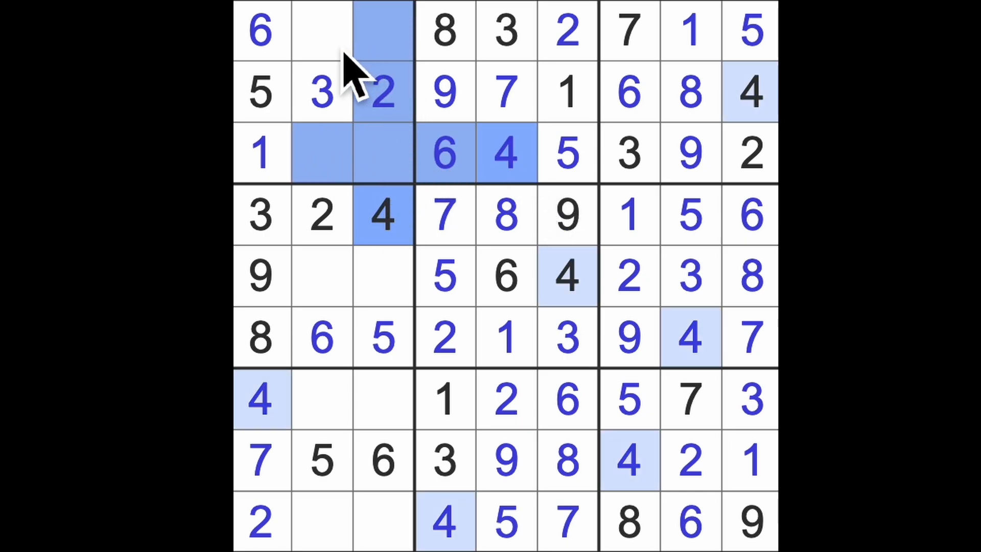
{"action": "left_click", "coordinate": [322, 30]}
{"action": "type", "text": "4"}
{"action": "left_click", "coordinate": [384, 31]}
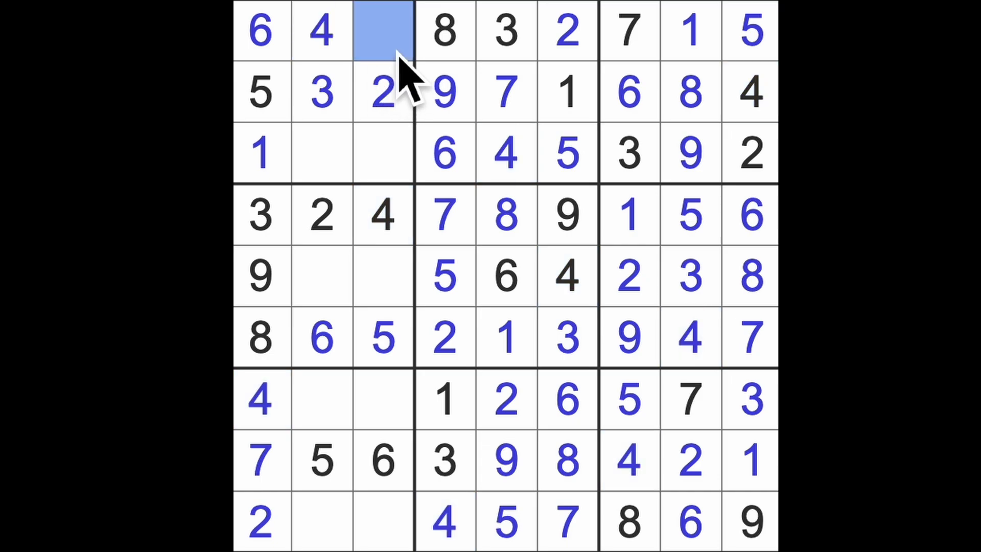
{"action": "type", "text": "9"}
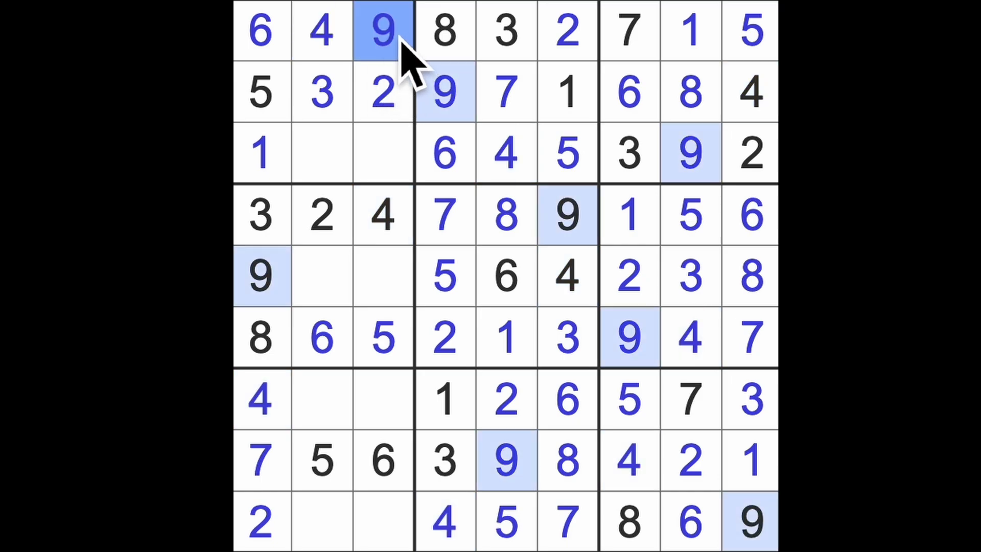
Step: Place 9 at r7c2 after checking column 3
{"action": "left_click_drag", "start_coordinate": [383, 31], "coordinate": [383, 399]}
{"action": "left_click", "coordinate": [751, 529]}
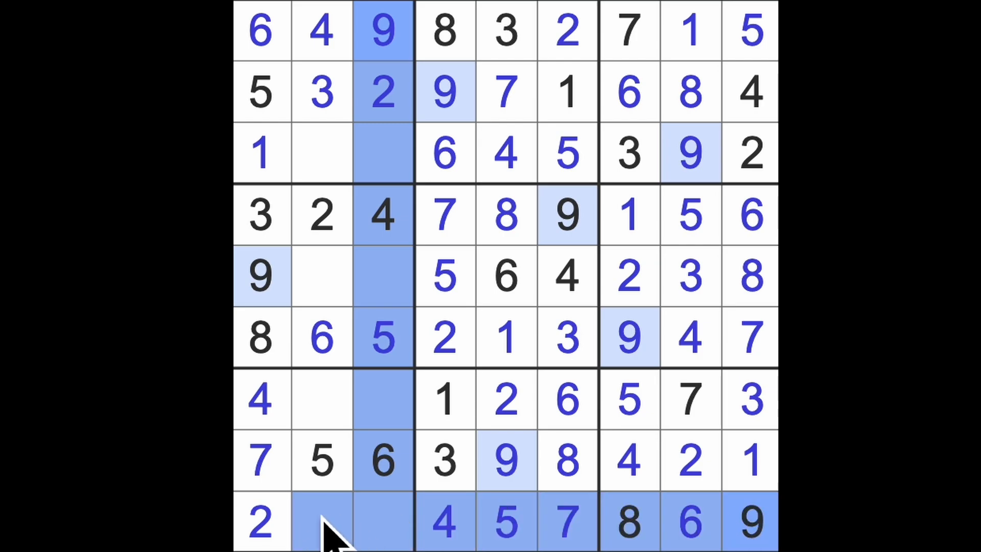
{"action": "left_click", "coordinate": [321, 399]}
{"action": "type", "text": "9"}
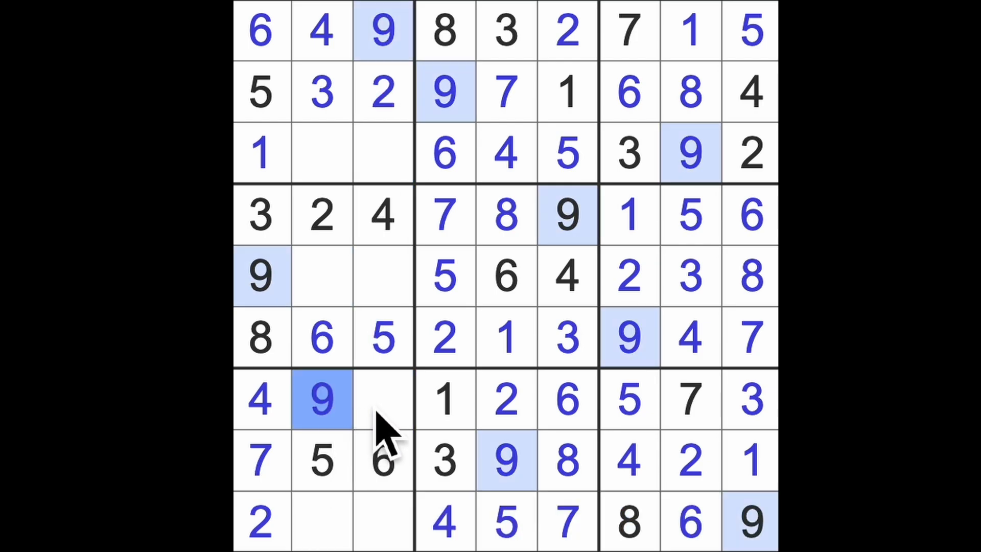
Step: Enter 8 at r7c3, then 8 at r3c2 and 7 at r3c3
{"action": "left_click", "coordinate": [383, 398]}
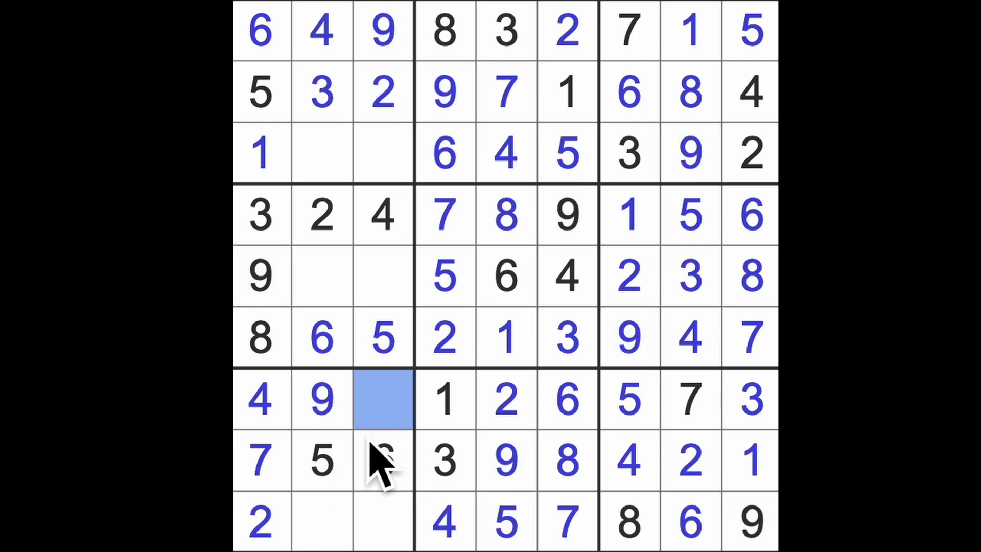
{"action": "type", "text": "8"}
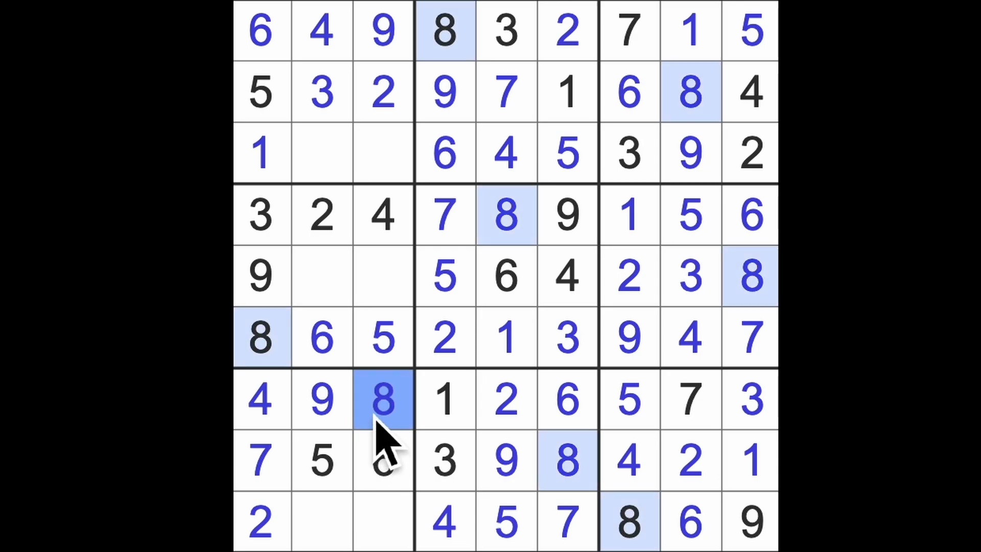
{"action": "left_click_drag", "start_coordinate": [383, 398], "coordinate": [384, 153]}
{"action": "left_click", "coordinate": [322, 154]}
{"action": "type", "text": "8"}
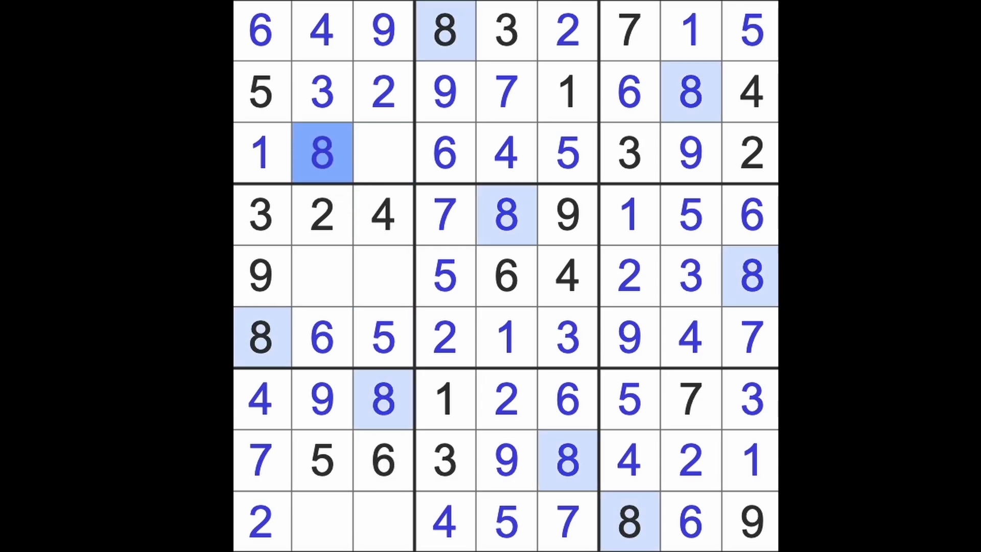
{"action": "left_click", "coordinate": [384, 154]}
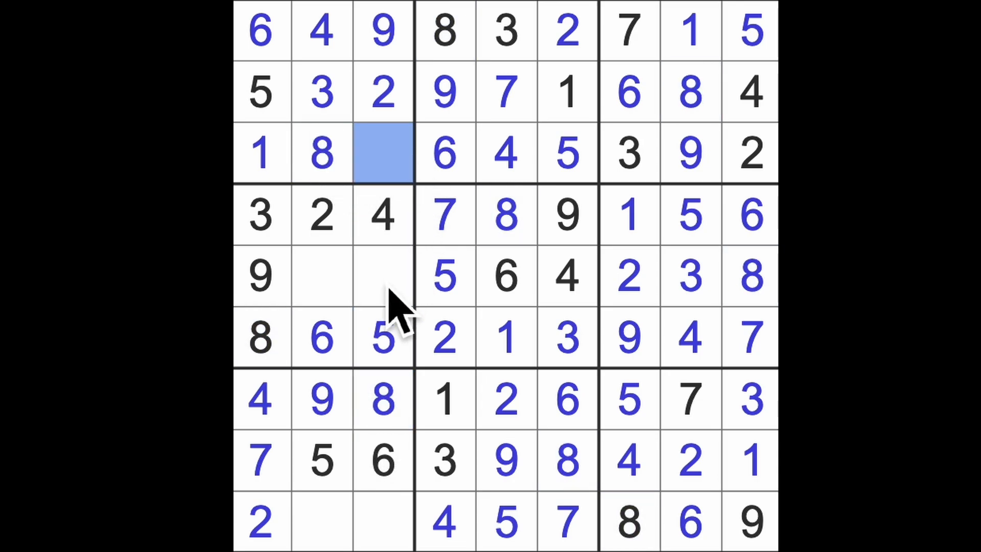
{"action": "type", "text": "7"}
Step: Finish the puzzle with 7 at r5c2, 1 at r5c3, 1 at r9c2 and 3 at r9c3
{"action": "left_click_drag", "start_coordinate": [383, 154], "coordinate": [395, 299]}
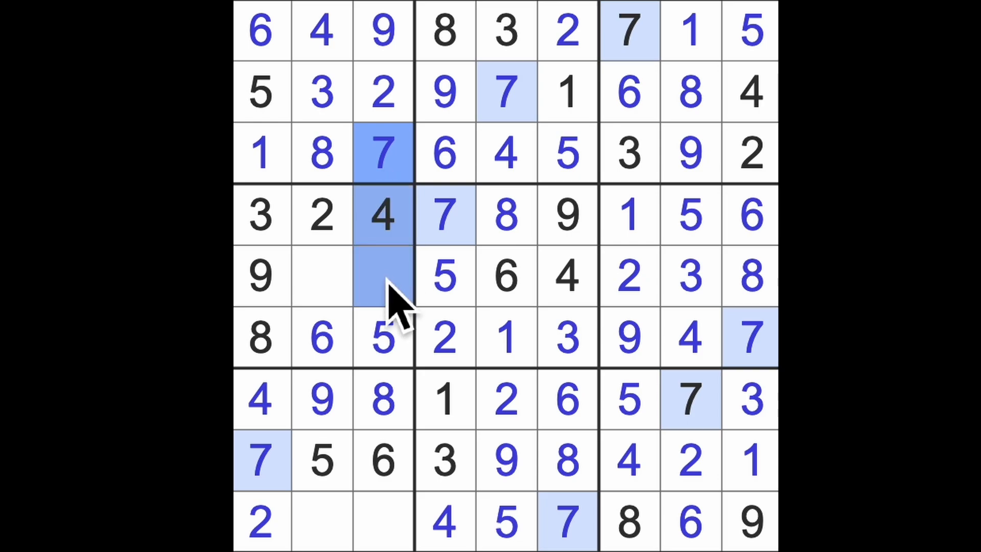
{"action": "left_click", "coordinate": [322, 275]}
{"action": "type", "text": "7"}
{"action": "left_click", "coordinate": [383, 277]}
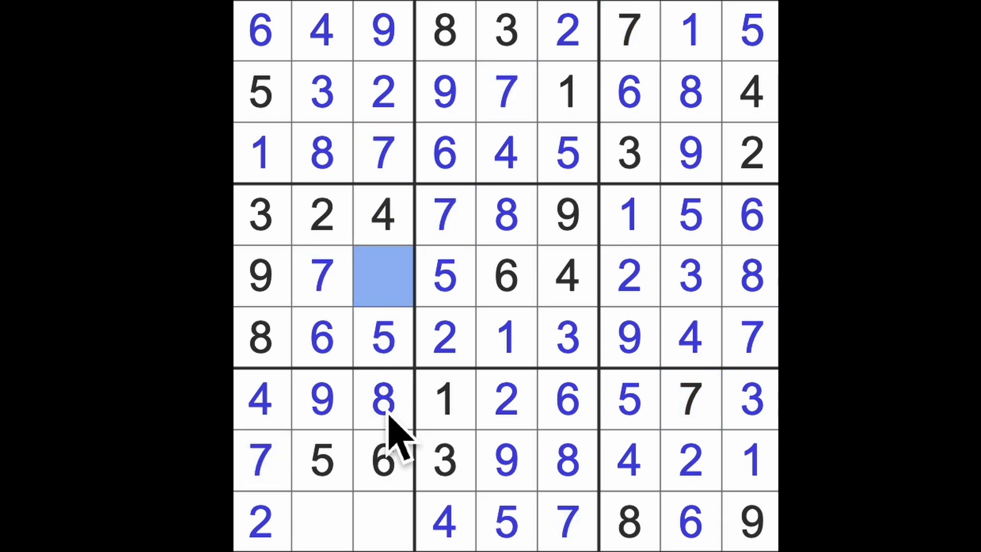
{"action": "type", "text": "1"}
{"action": "left_click_drag", "start_coordinate": [383, 276], "coordinate": [384, 529]}
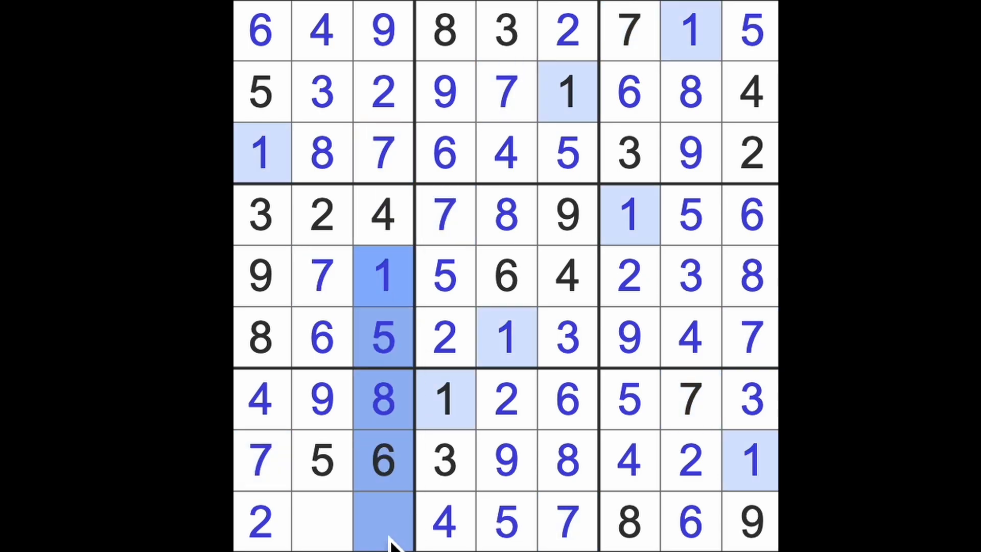
{"action": "left_click", "coordinate": [322, 529]}
{"action": "type", "text": "1"}
{"action": "left_click", "coordinate": [384, 525]}
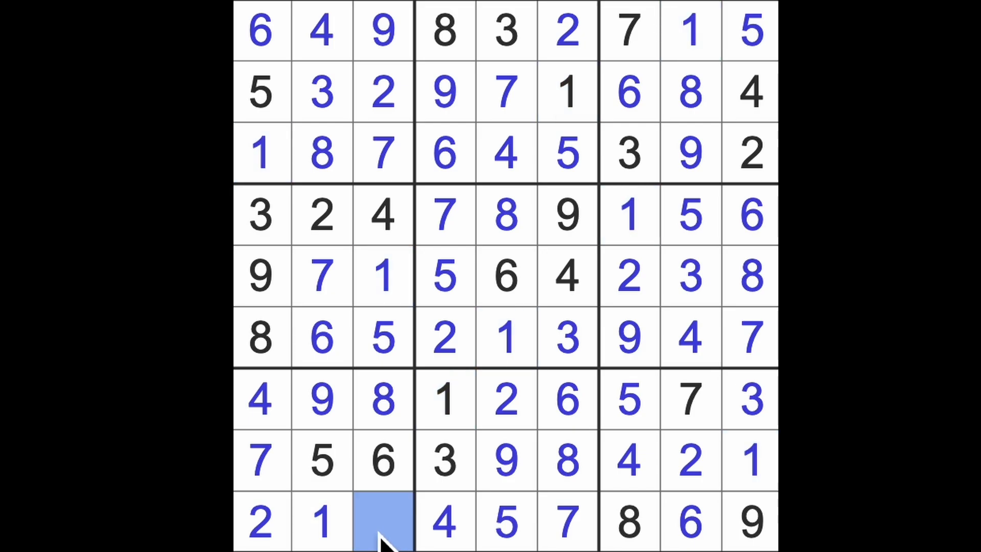
{"action": "type", "text": "3"}
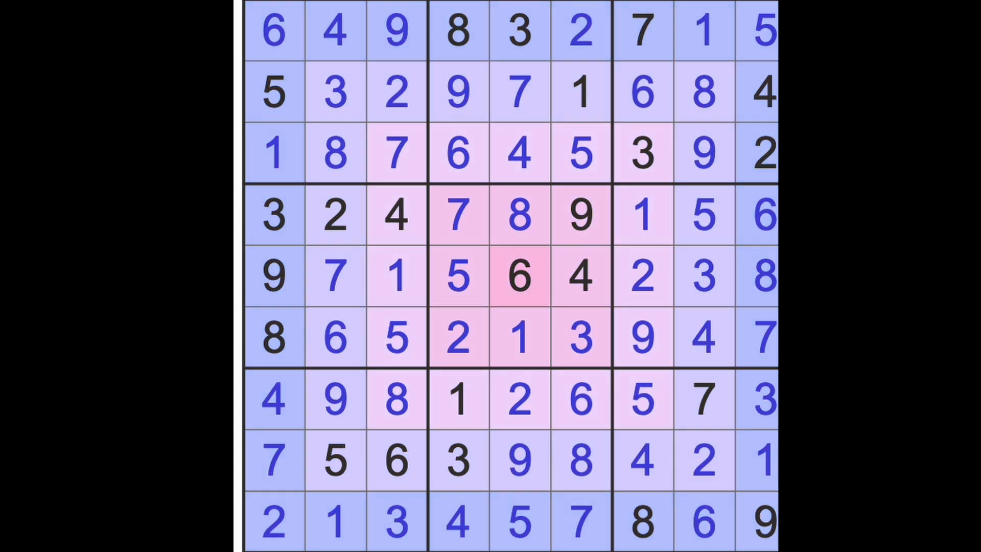